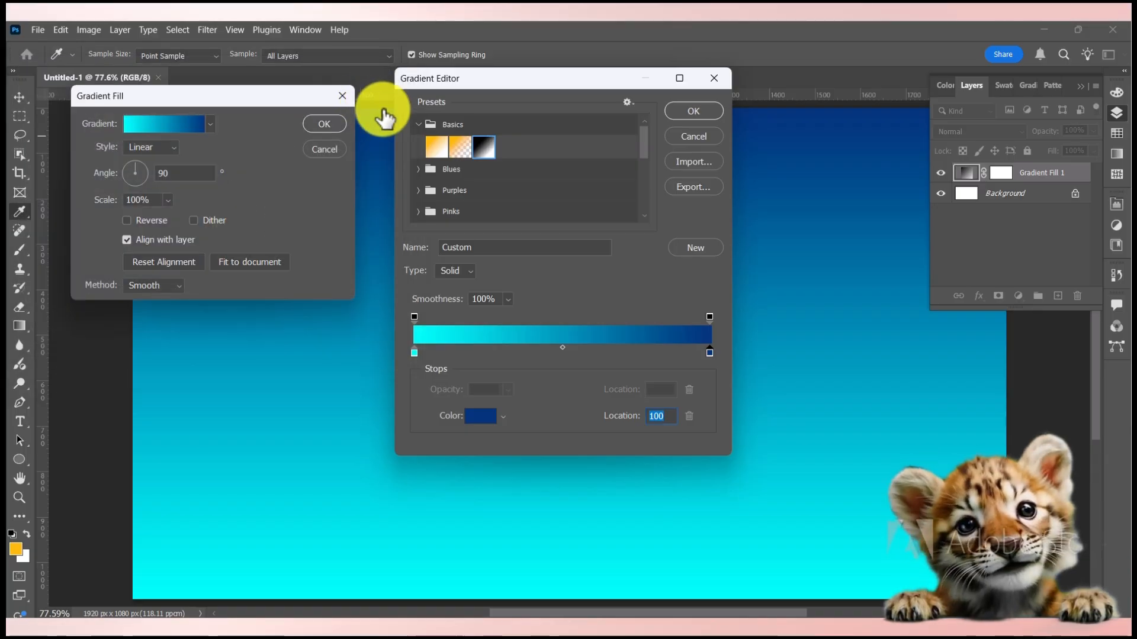
# Remove the gradient's end opacity stop, accept the gradient, and set the fill to Radial style at 125% scale.
pyautogui.click(710, 317)
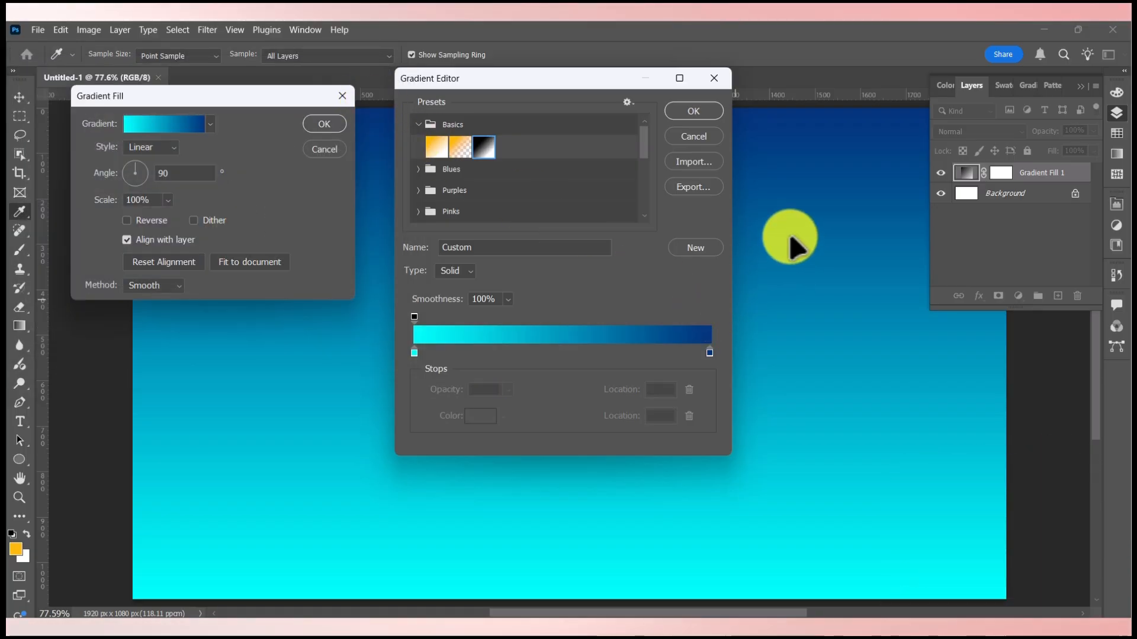
pyautogui.click(693, 111)
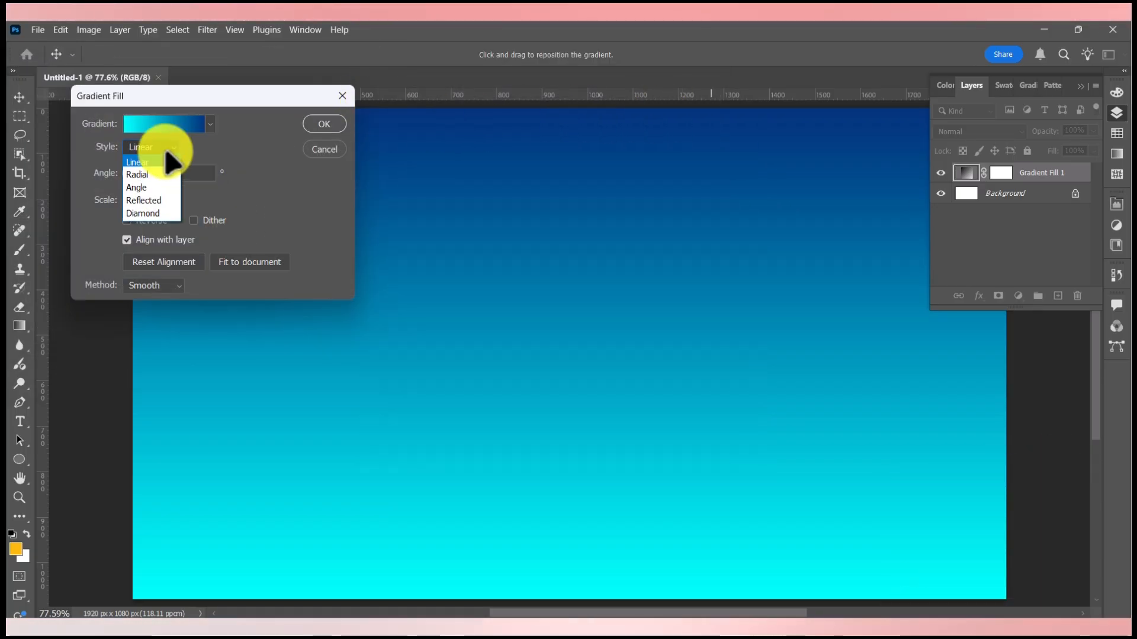
pyautogui.click(164, 174)
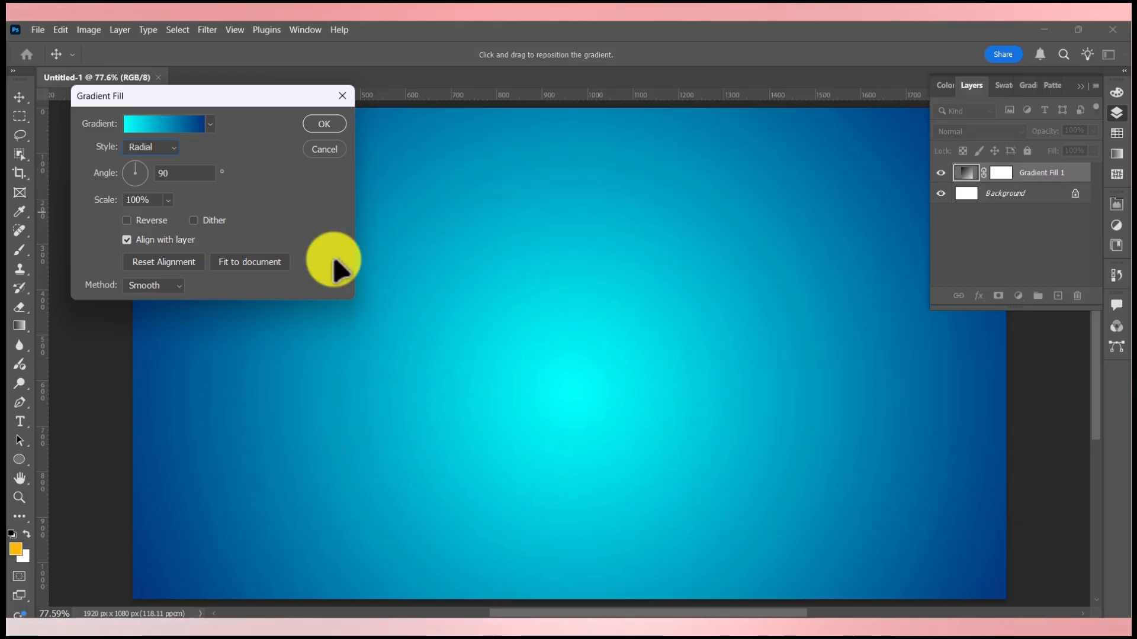
pyautogui.click(168, 200)
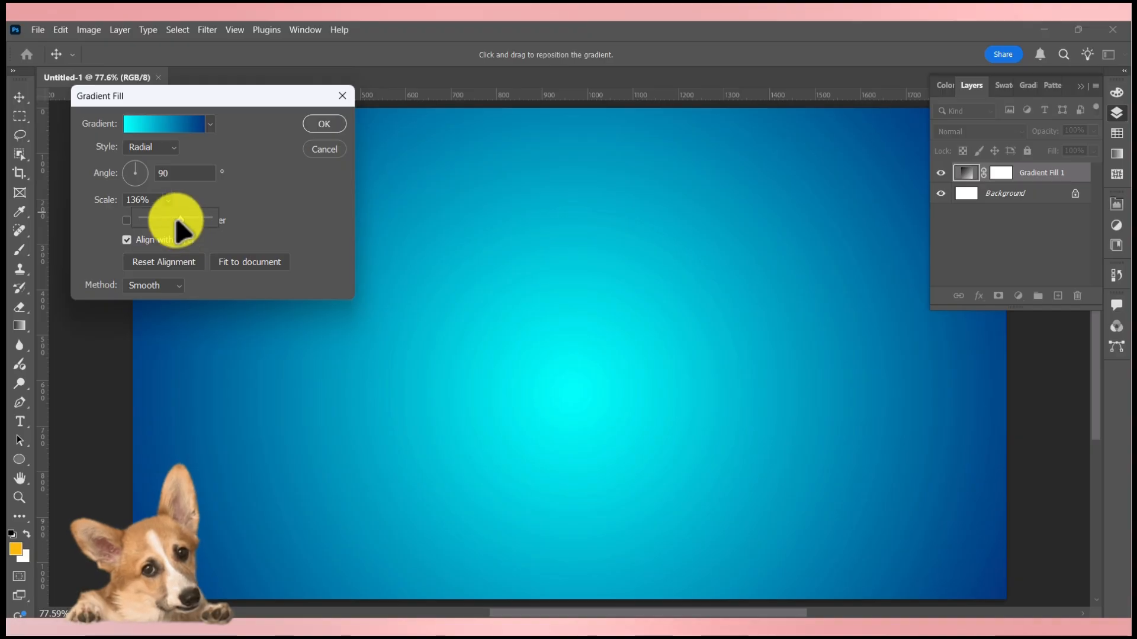
pyautogui.moveTo(181, 224); pyautogui.dragTo(178, 219)
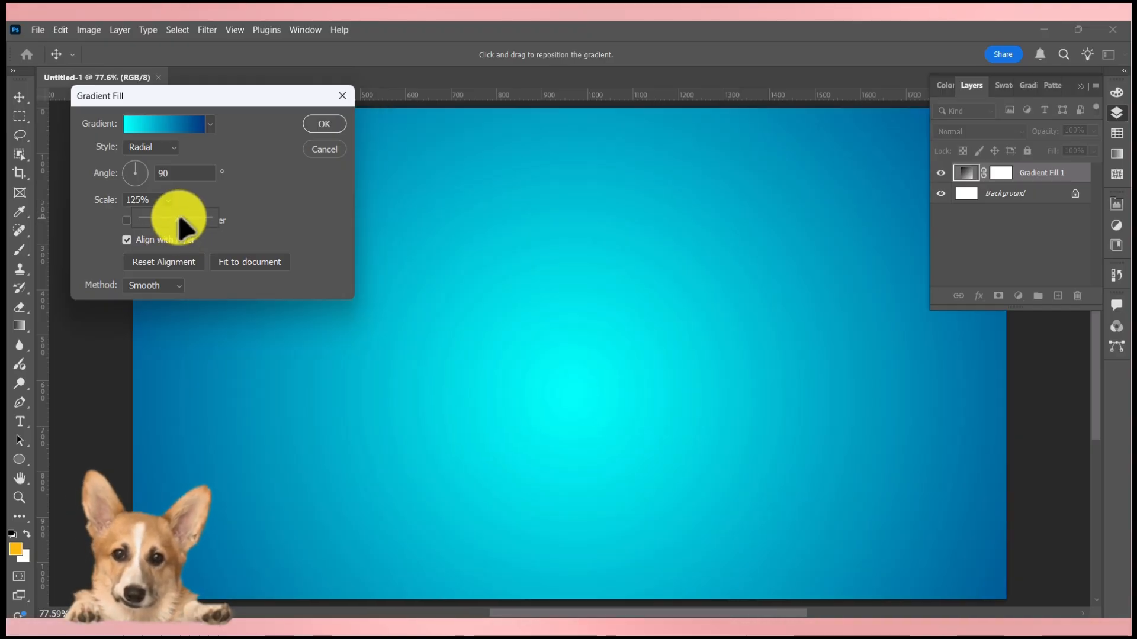
# Change the gradient's cyan starting colour stop to #00e5e2 and apply the gradient fill.
pyautogui.click(191, 127)
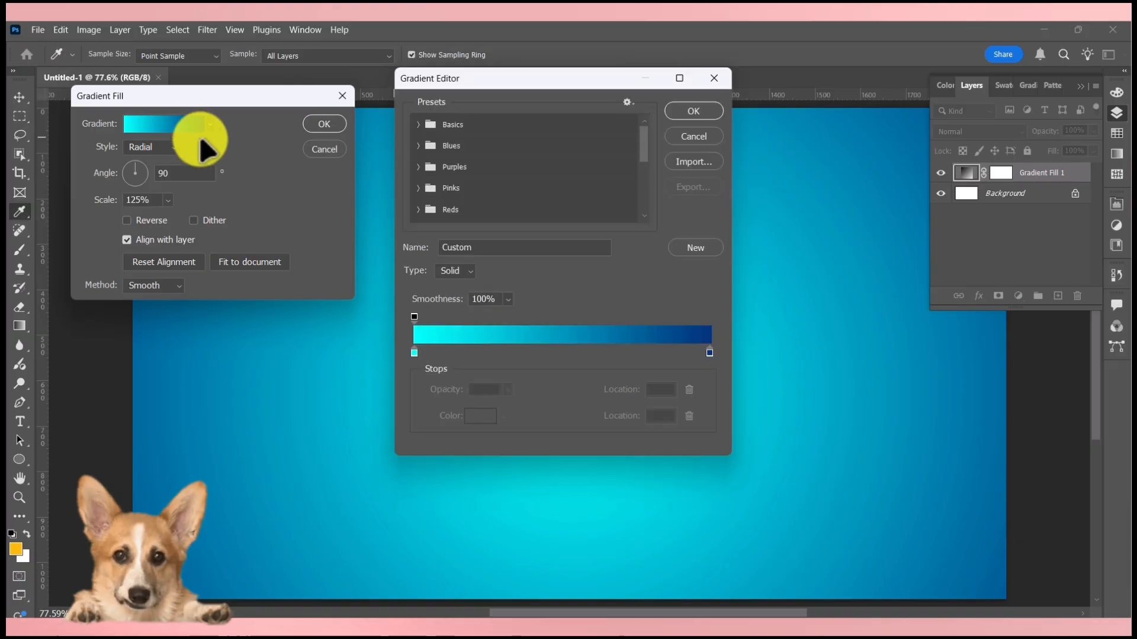
pyautogui.doubleClick(414, 353)
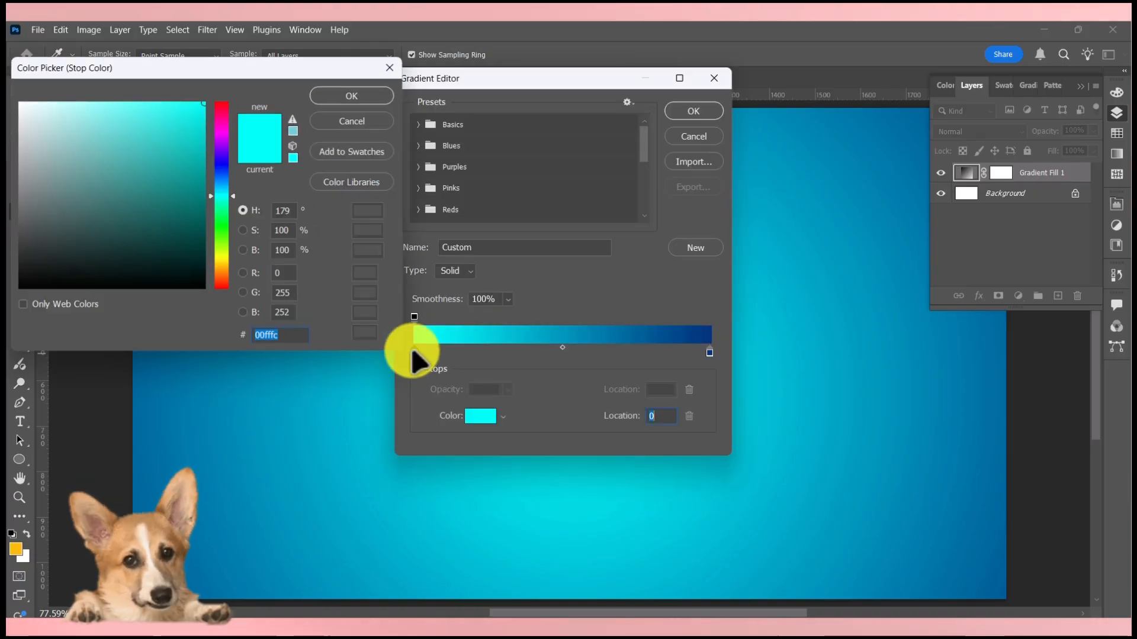
pyautogui.click(201, 184)
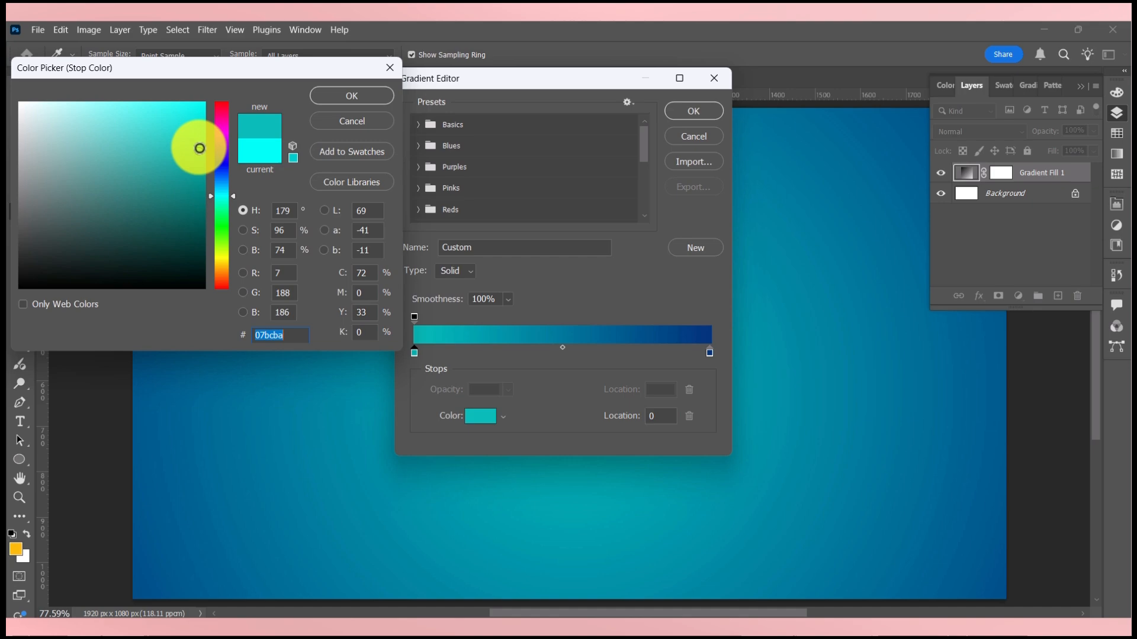
pyautogui.click(198, 116)
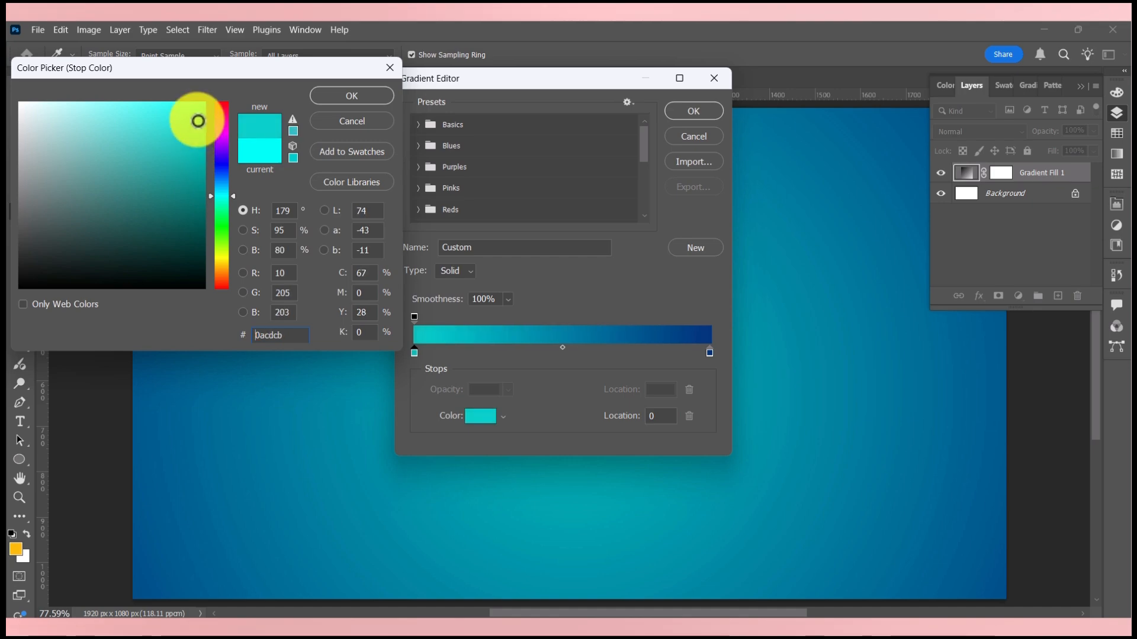
pyautogui.click(333, 96)
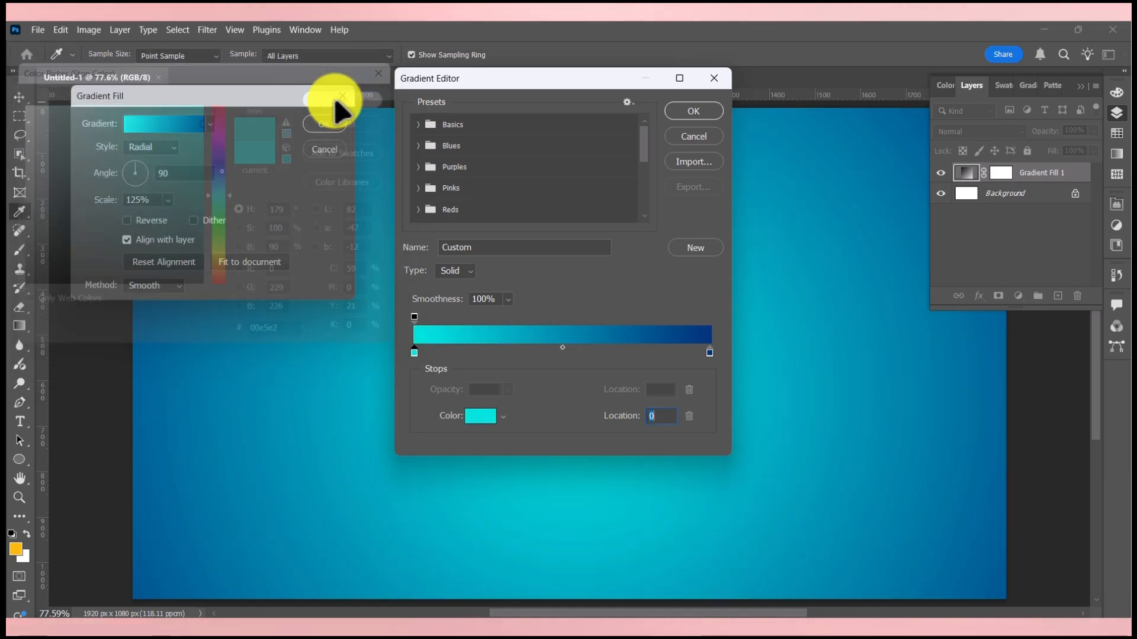
pyautogui.click(698, 113)
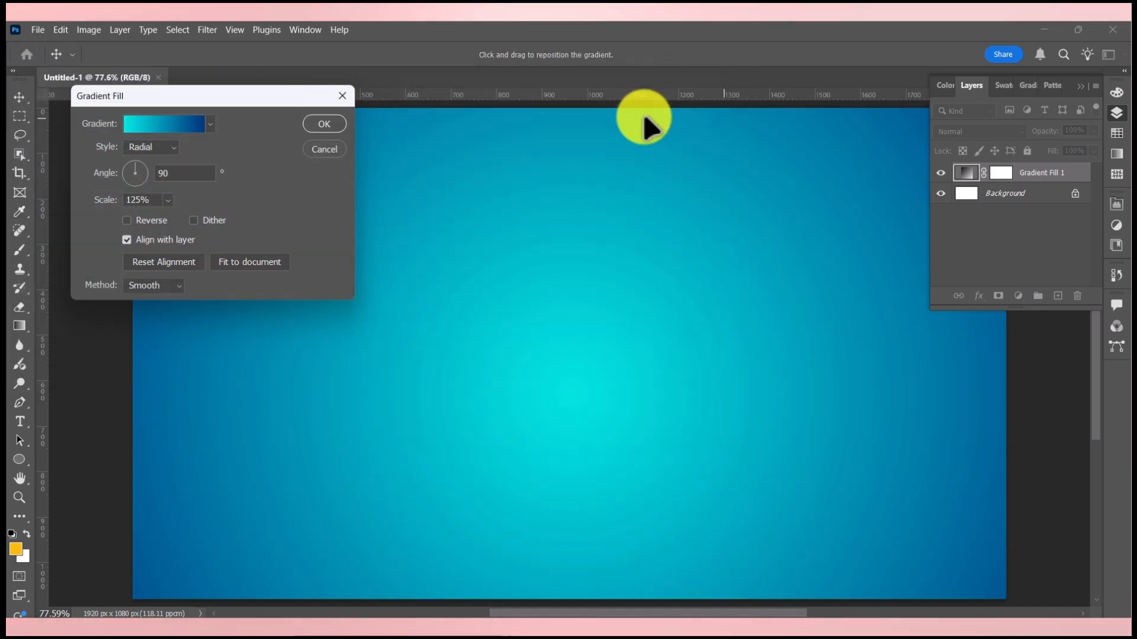
pyautogui.click(314, 124)
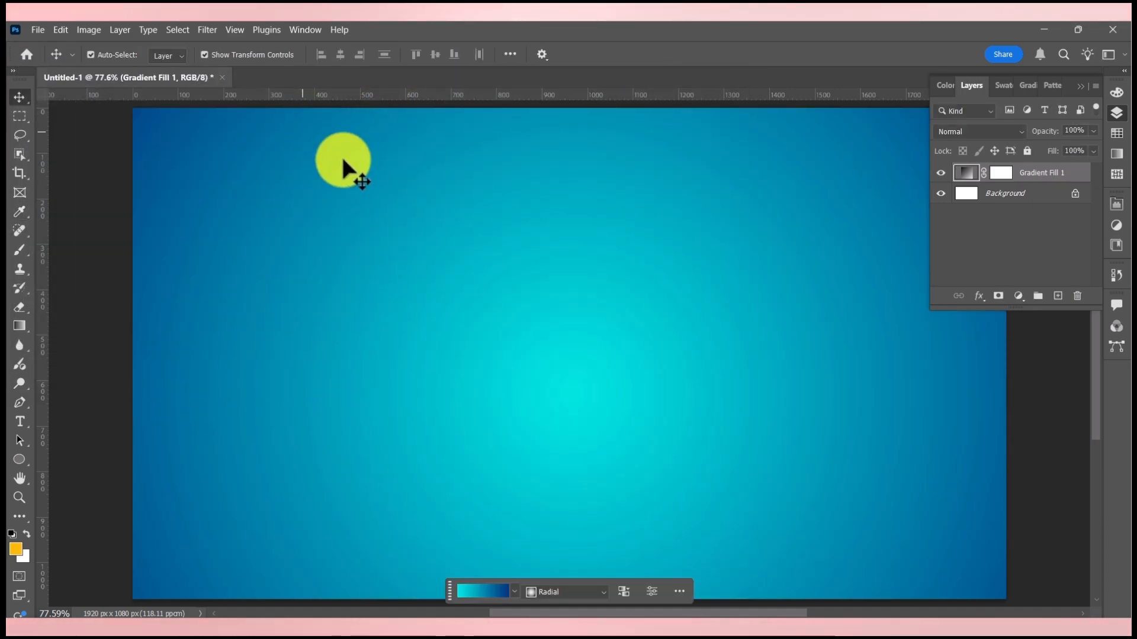
# Collapse the Layers panel and place a new text line on the canvas in the Anton font.
pyautogui.click(1084, 87)
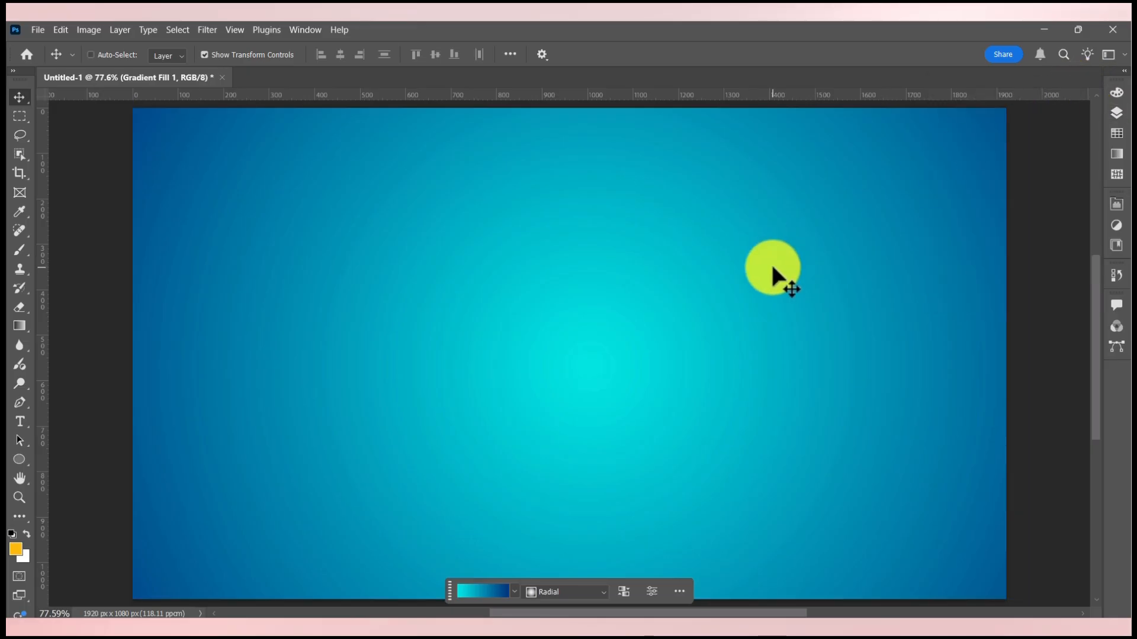
pyautogui.press('ctrl')
pyautogui.press('t')
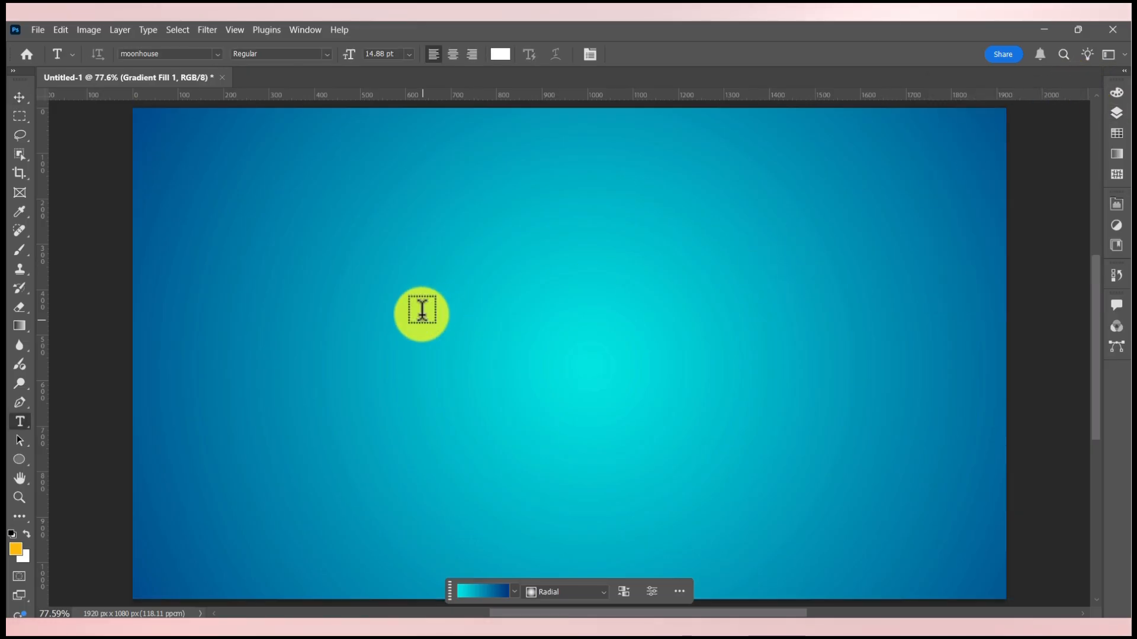
pyautogui.click(421, 310)
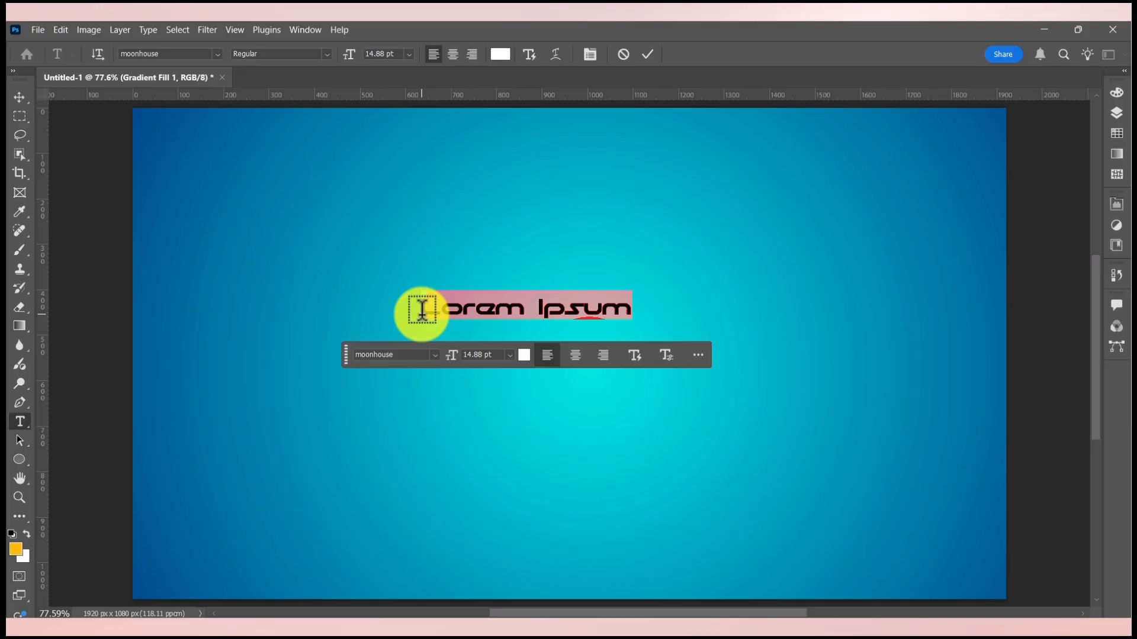
pyautogui.click(436, 359)
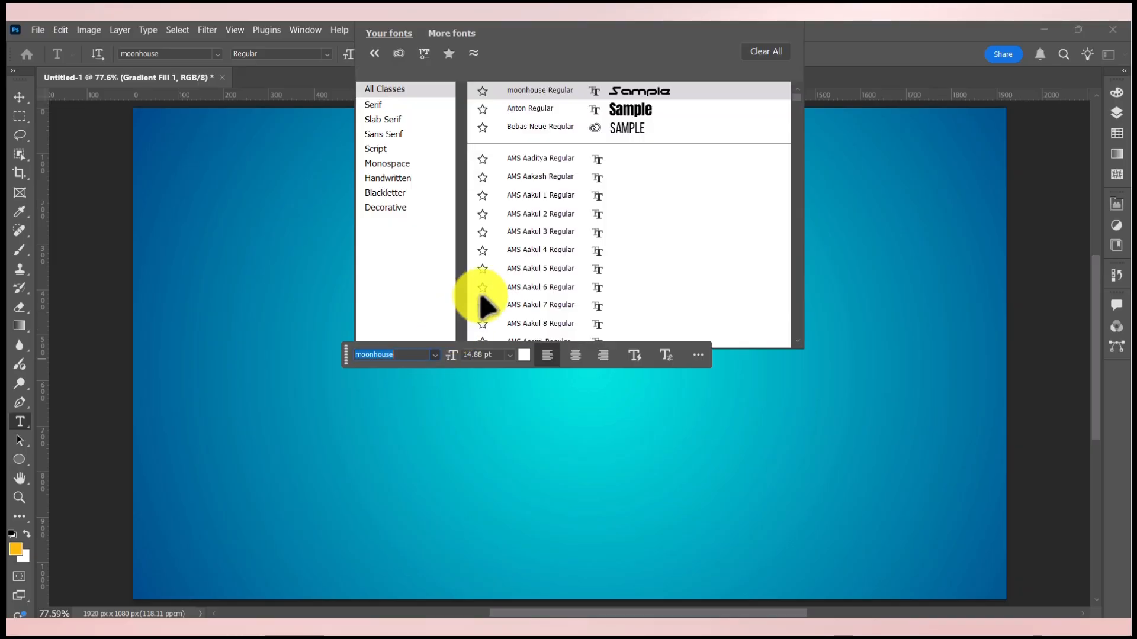
pyautogui.click(607, 108)
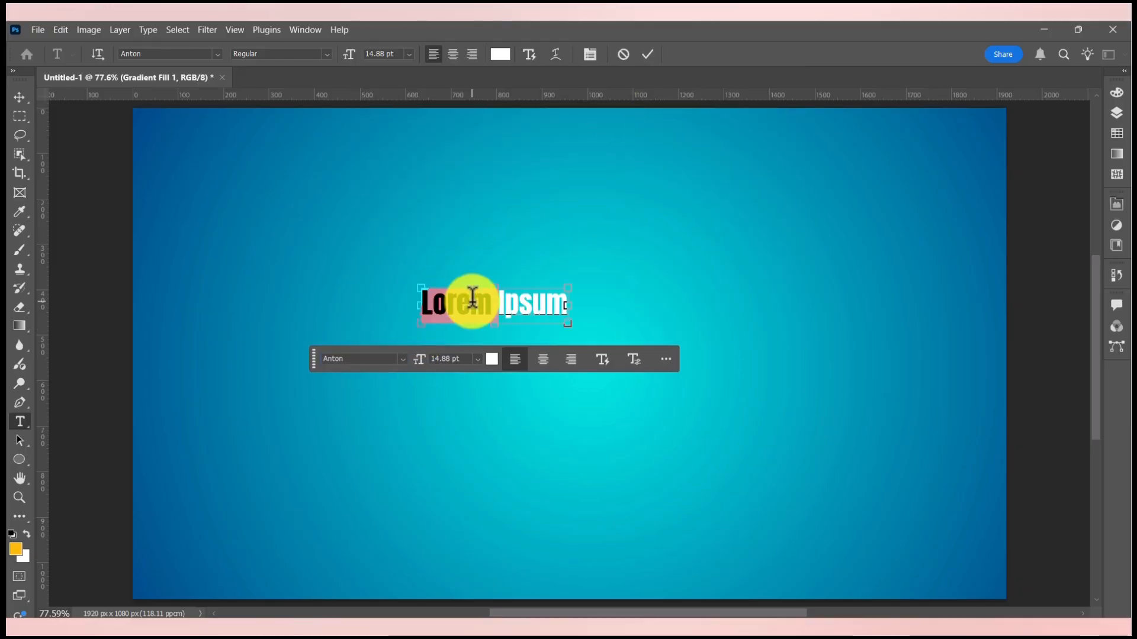
# Replace the placeholder text with MODERN DESIGN on two lines and commit it.
pyautogui.tripleClick(473, 297)
pyautogui.click(472, 297)
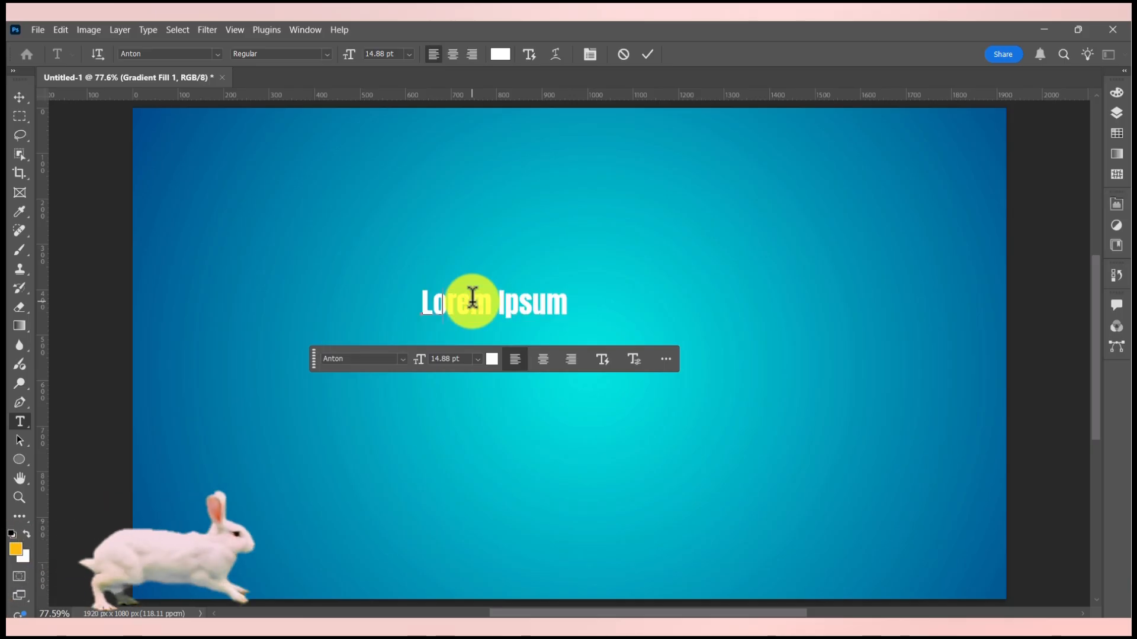
pyautogui.hotkey('ctrl', 'a')
pyautogui.write('MO')
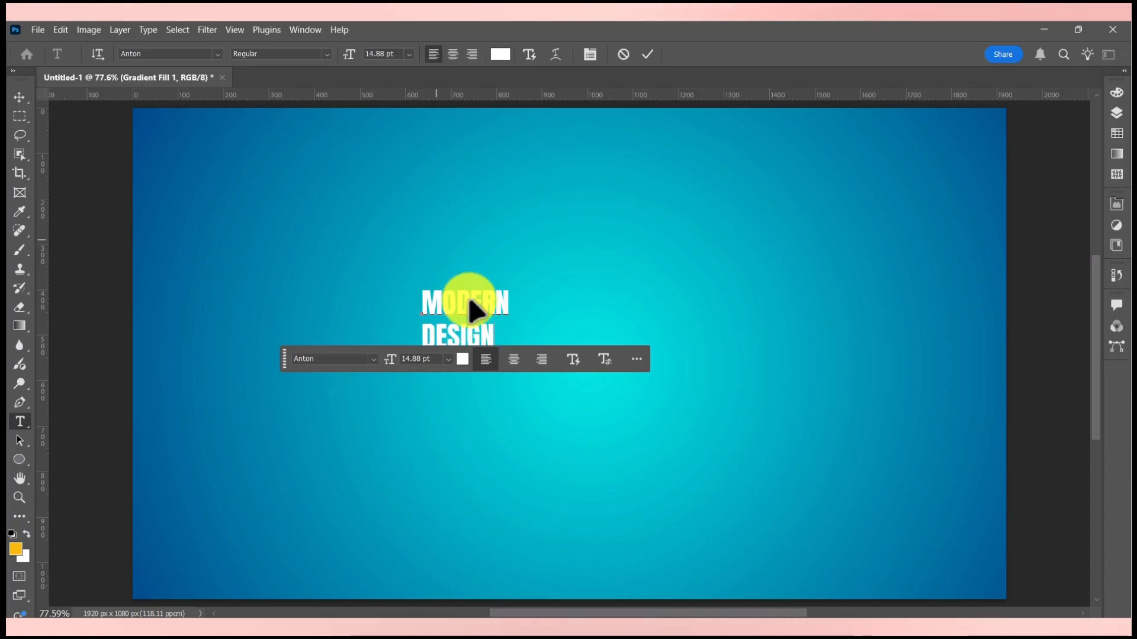
pyautogui.click(19, 97)
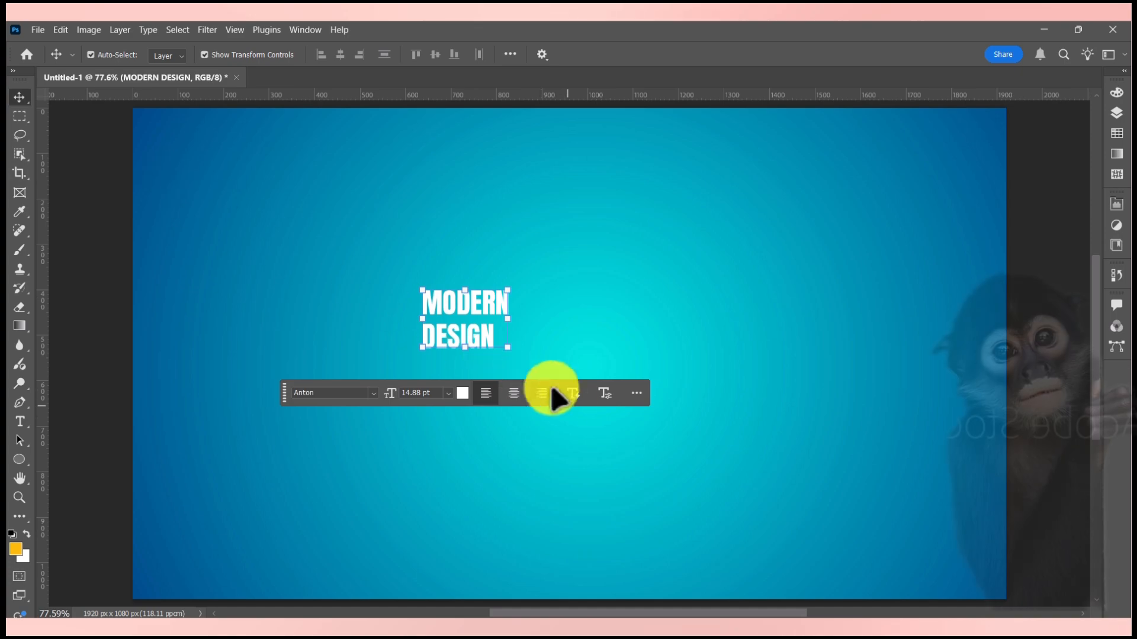
# Enlarge MODERN DESIGN as dynamic text to about 32.71 pt and place a copy to its right.
pyautogui.click(571, 393)
pyautogui.moveTo(496, 343); pyautogui.dragTo(811, 376)
pyautogui.click(435, 456)
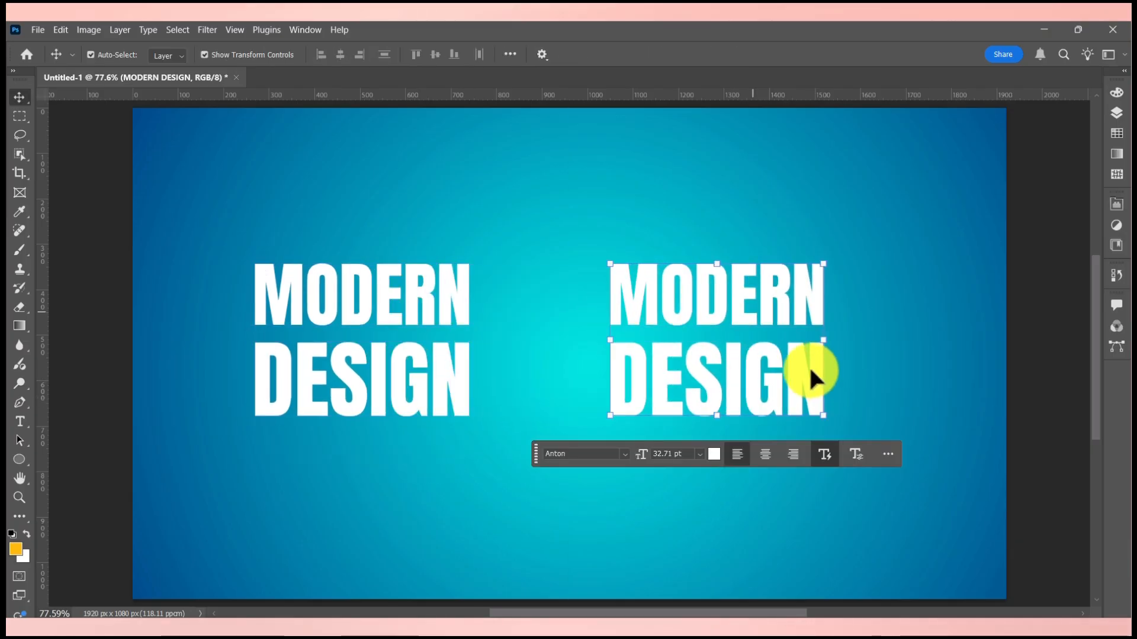
# Replace the copied heading's text with CAR and shrink it to 4.5 pt in a smaller text box.
pyautogui.doubleClick(744, 285)
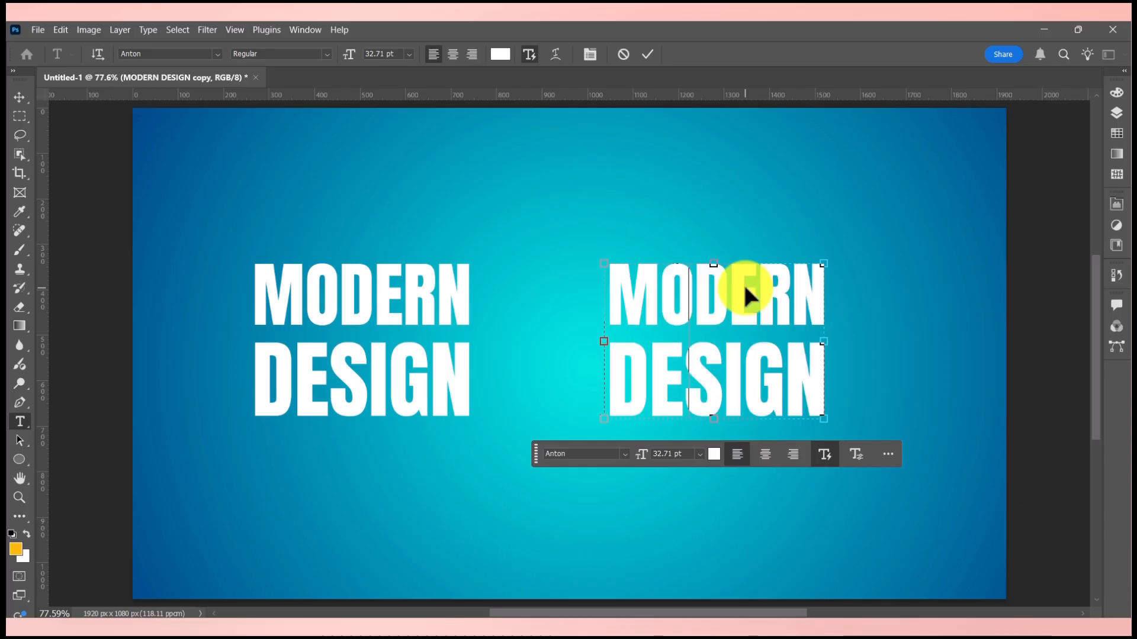
pyautogui.write('CAR')
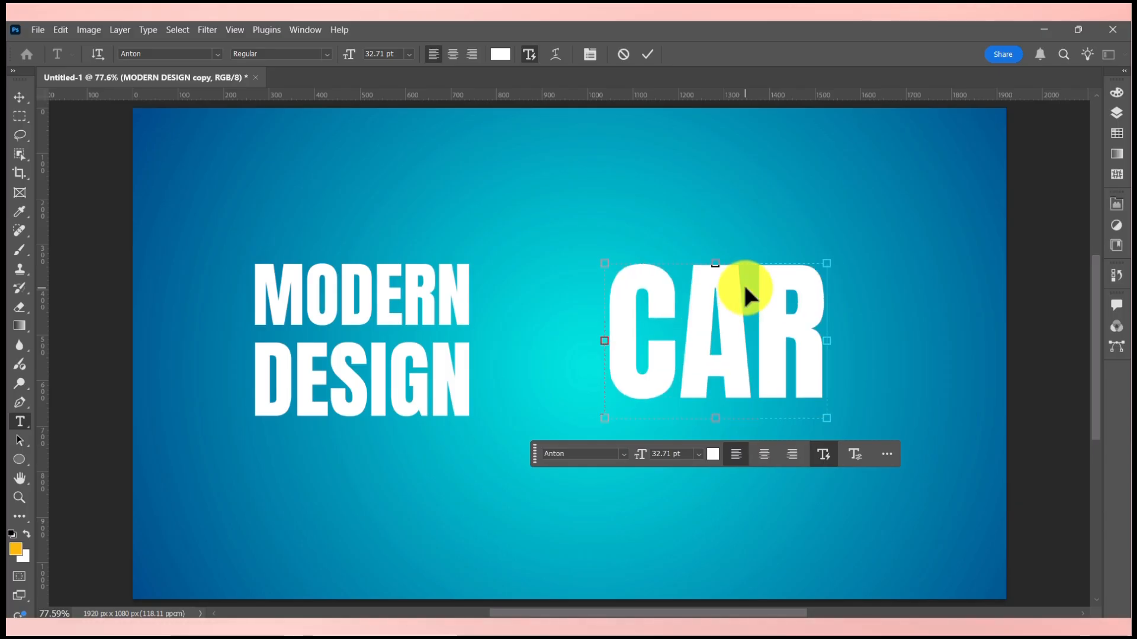
pyautogui.hotkey('ctrl', 'a')
pyautogui.moveTo(827, 340); pyautogui.dragTo(696, 326)
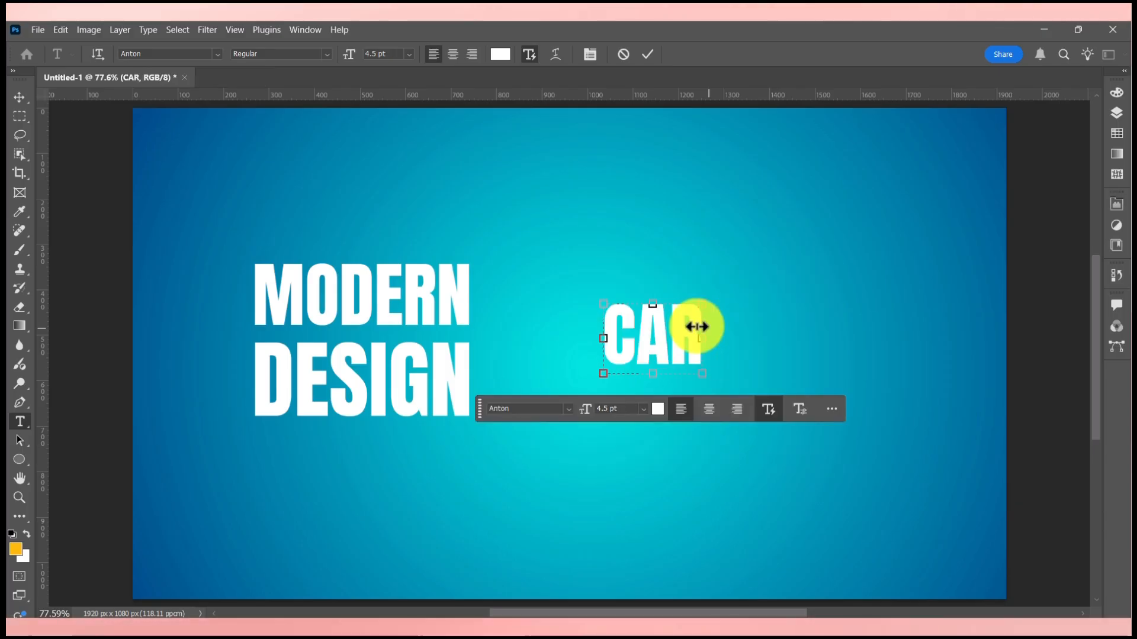
# Extend the small text to read CAR POSTER DESIGN IN PHOTOSHOP and turn off its dynamic text sizing.
pyautogui.write('POST')
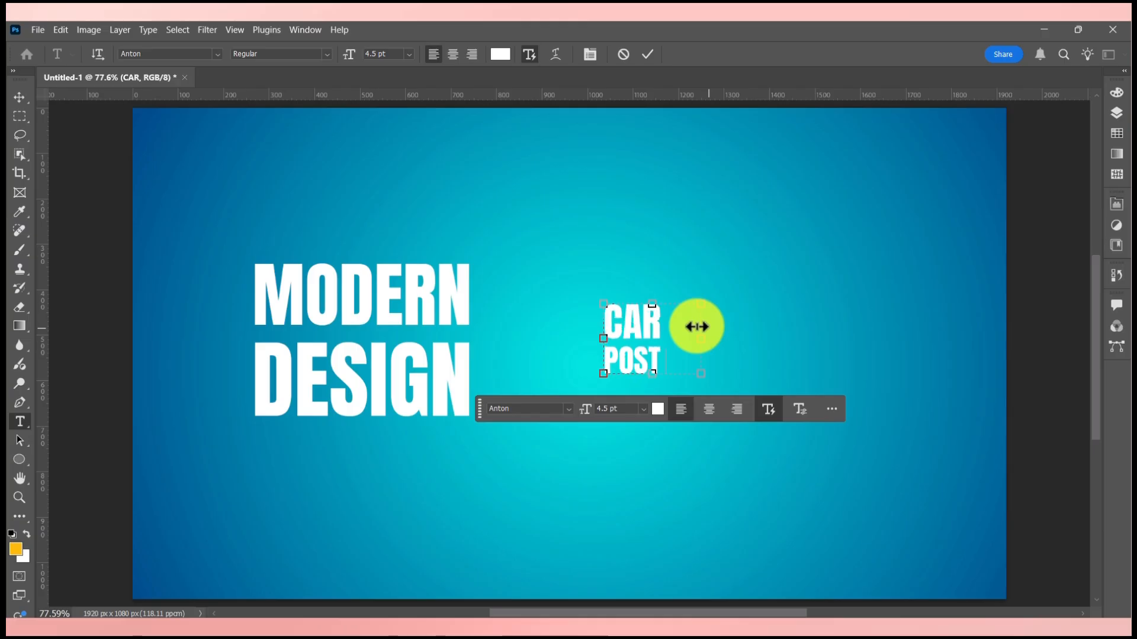
pyautogui.write('ER DESIGN IN')
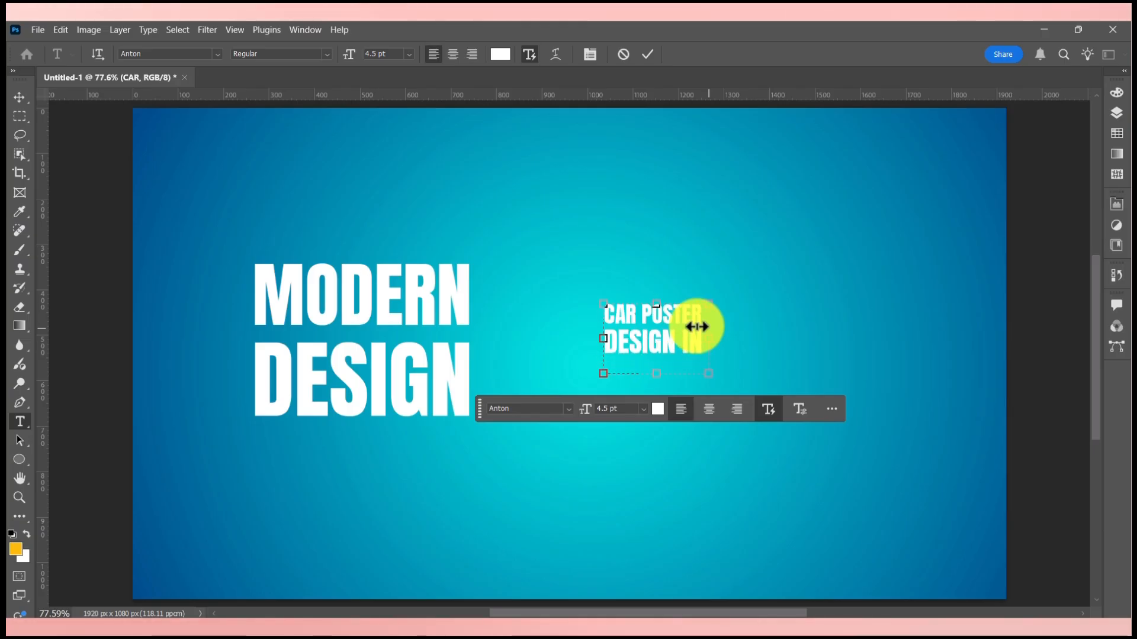
pyautogui.write(' PHOTOS')
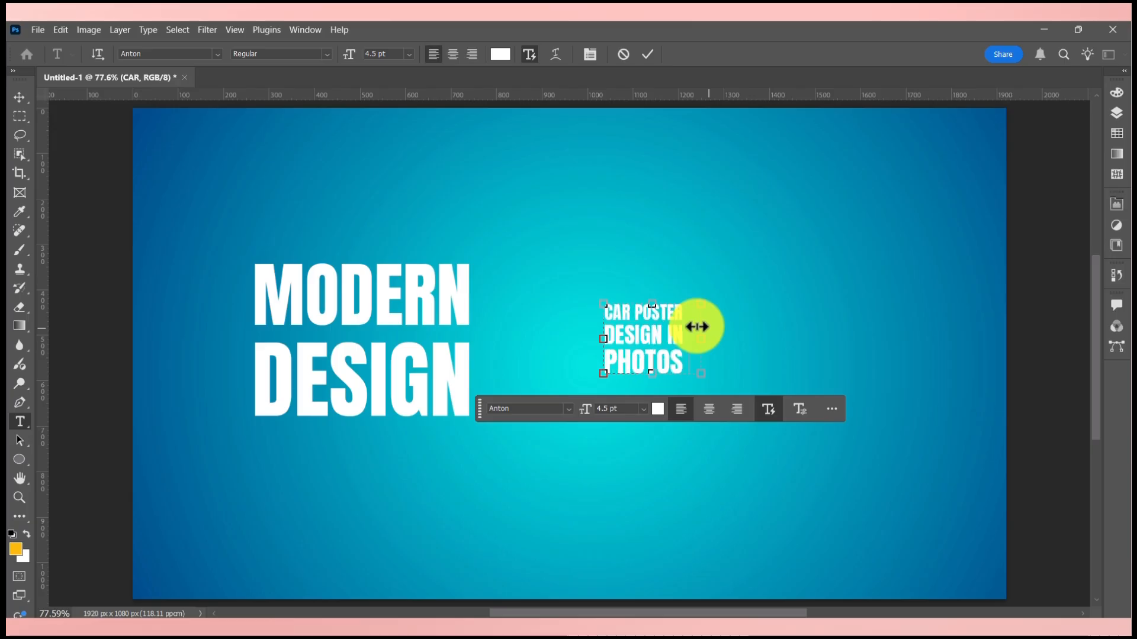
pyautogui.write('HO')
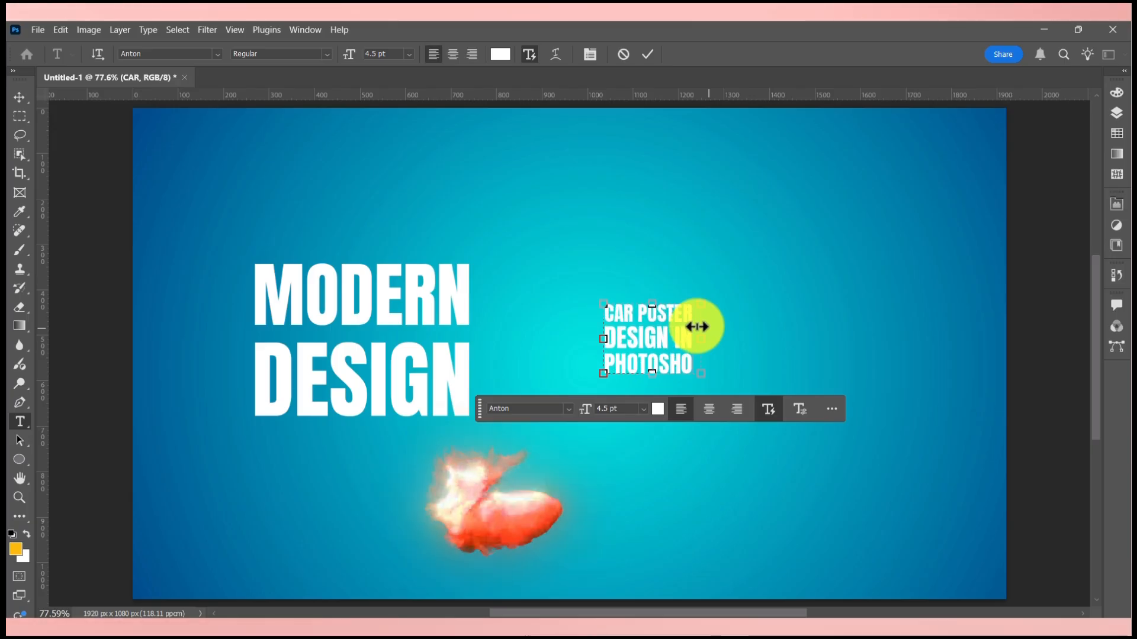
pyautogui.write('P')
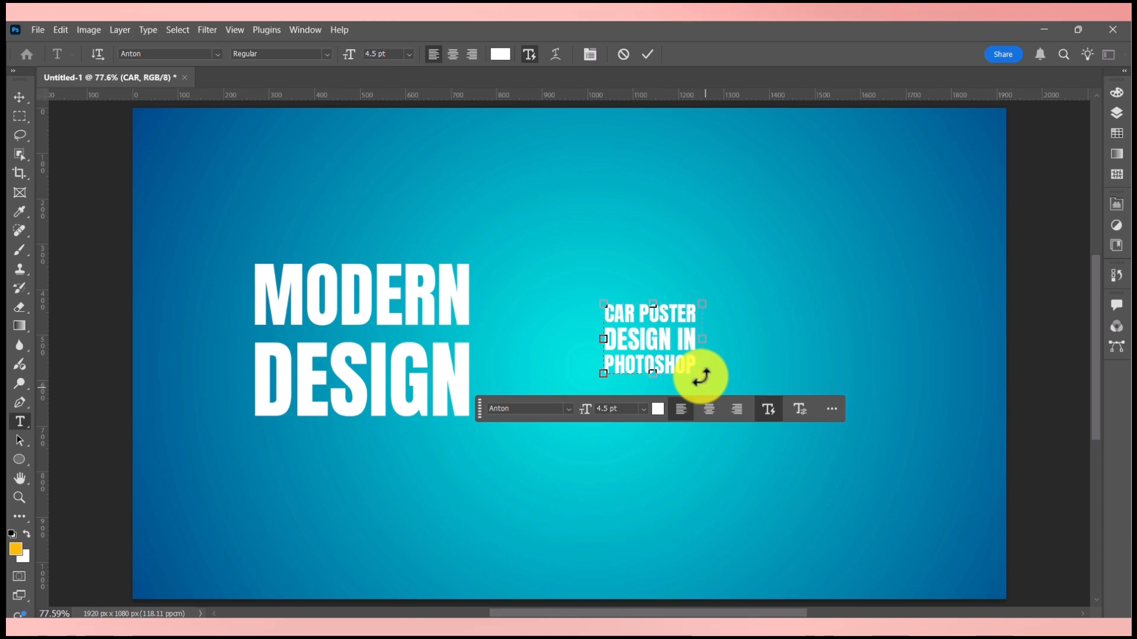
pyautogui.click(773, 413)
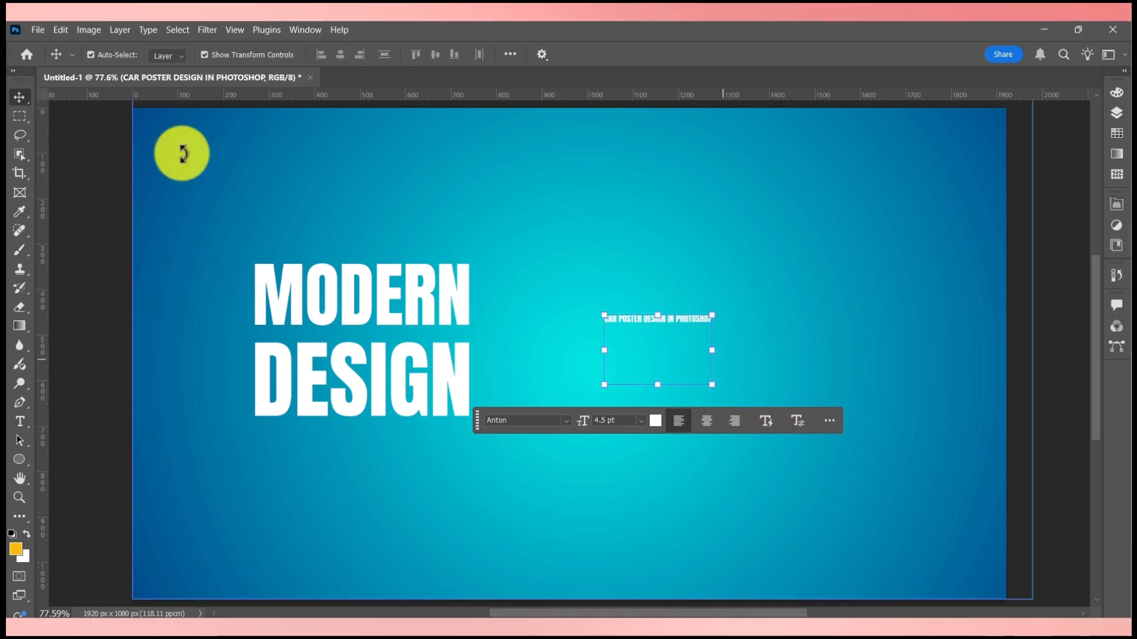
# Move the CAR POSTER DESIGN IN PHOTOSHOP tagline directly below MODERN DESIGN, aligned with its left edge.
pyautogui.click(698, 325)
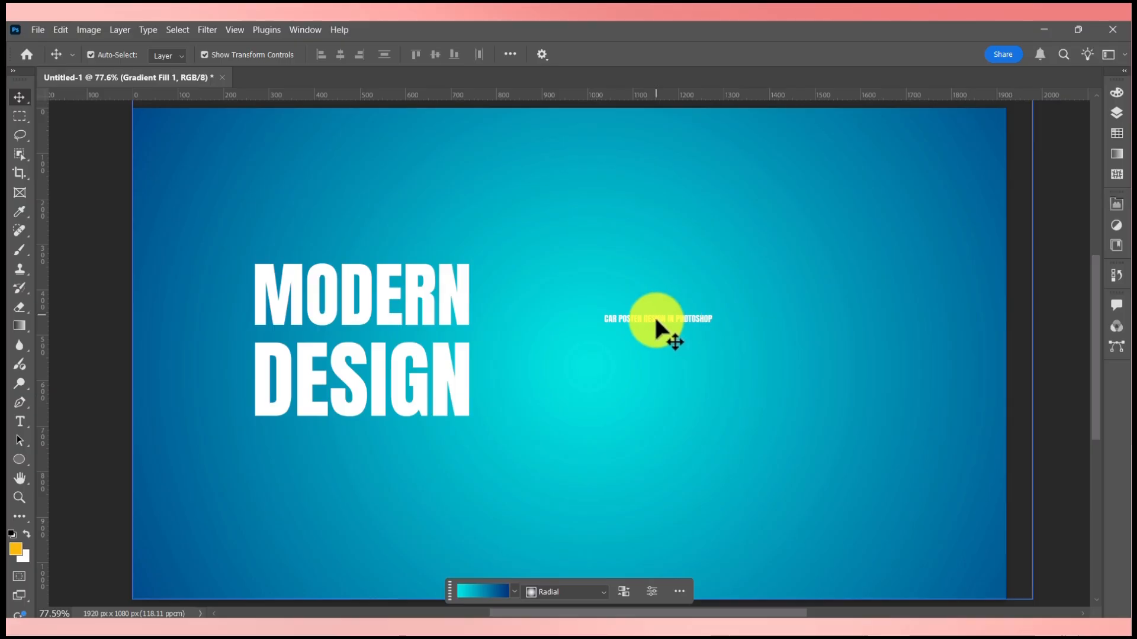
pyautogui.moveTo(655, 320); pyautogui.dragTo(377, 443)
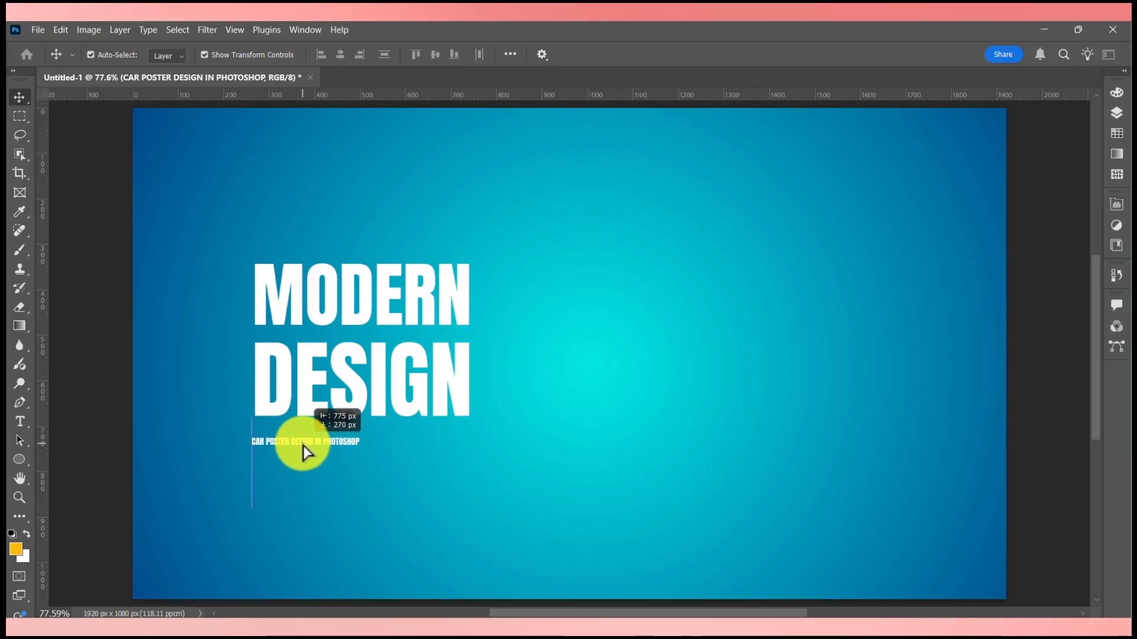
pyautogui.moveTo(303, 444); pyautogui.dragTo(303, 444)
pyautogui.click(303, 444)
# Shrink the height of the CAR POSTER DESIGN IN PHOTOSHOP text box to about 36 px, just around its line.
pyautogui.click(353, 439)
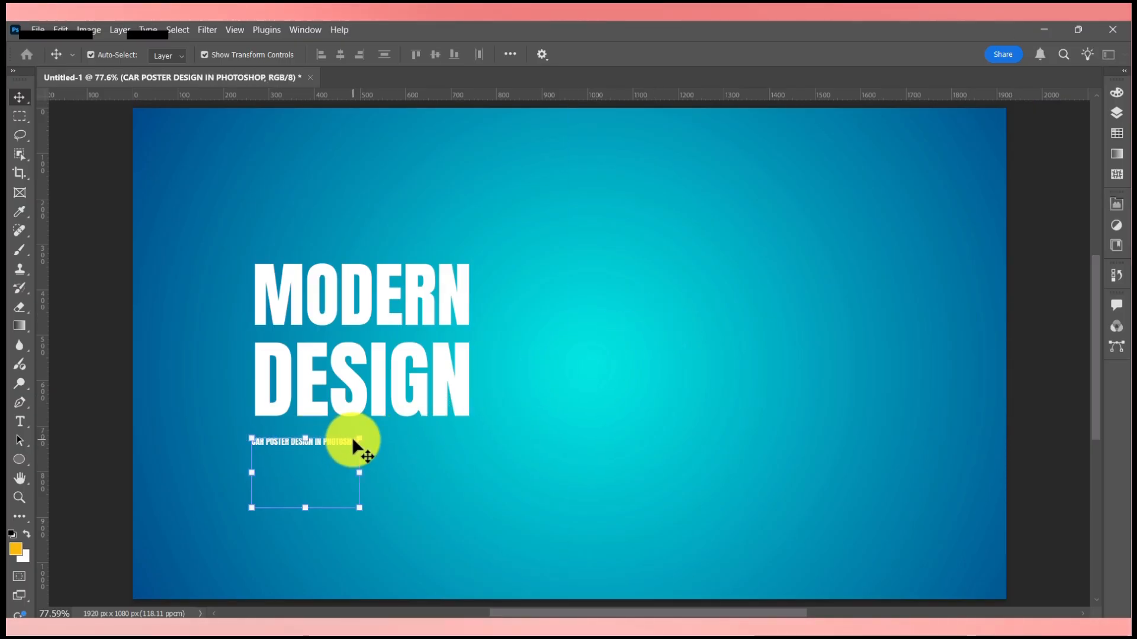
pyautogui.hotkey('ctrl', 't')
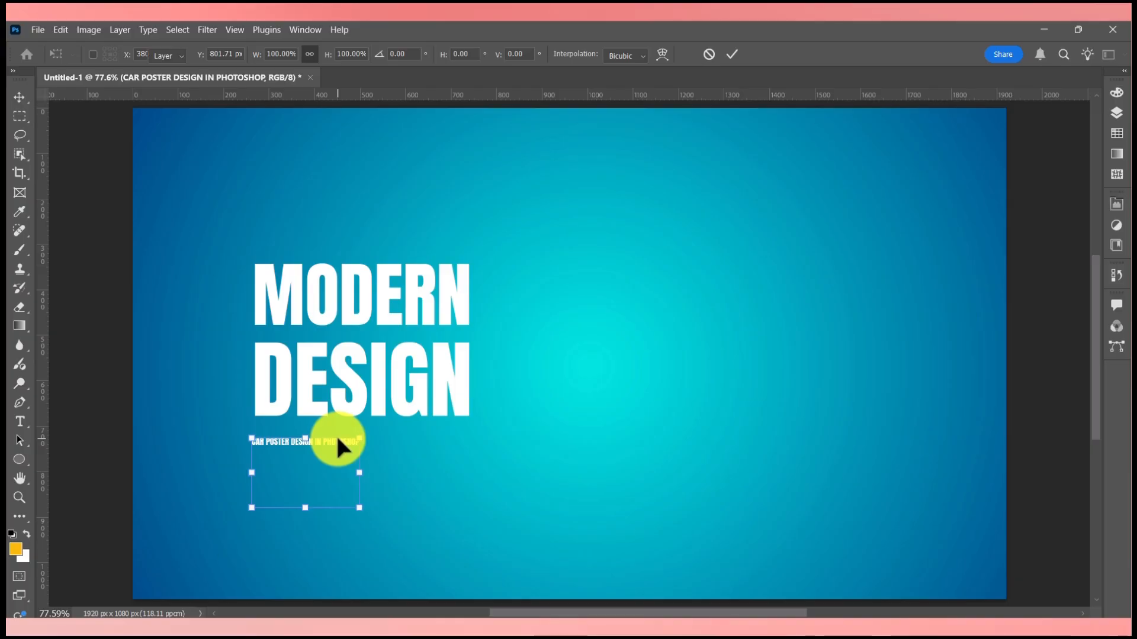
pyautogui.doubleClick(338, 439)
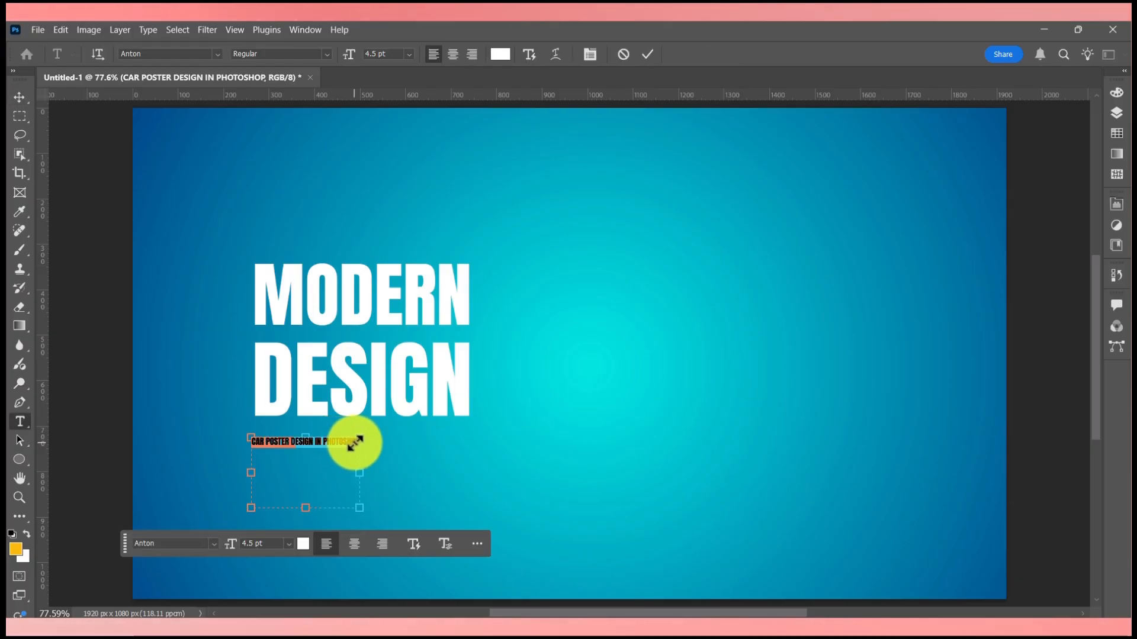
pyautogui.moveTo(303, 507); pyautogui.dragTo(311, 460)
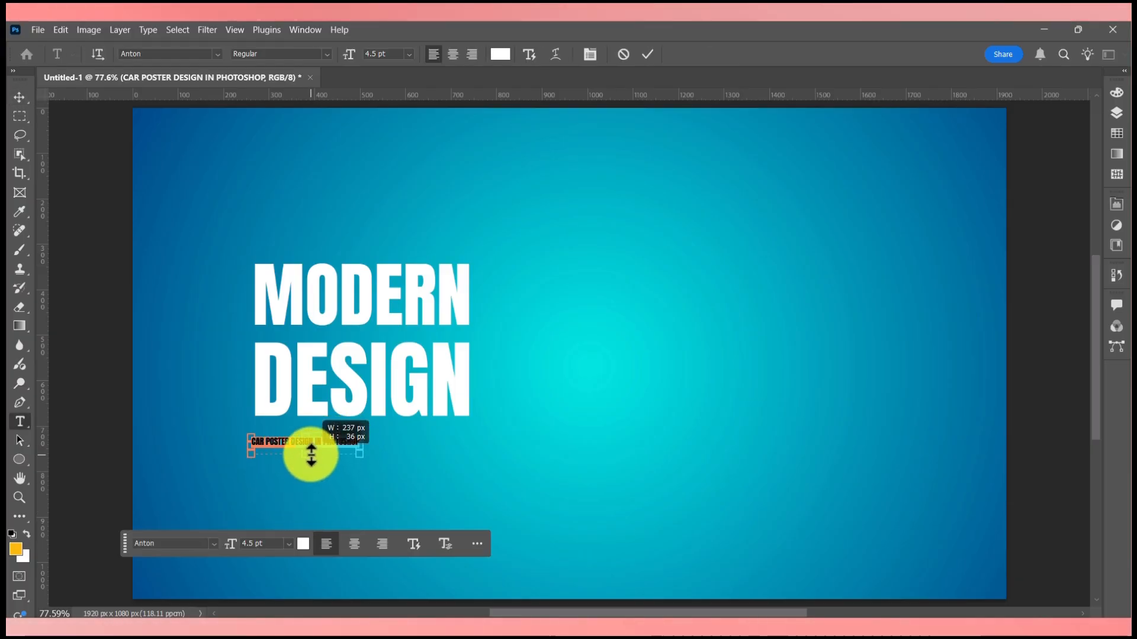
pyautogui.click(20, 98)
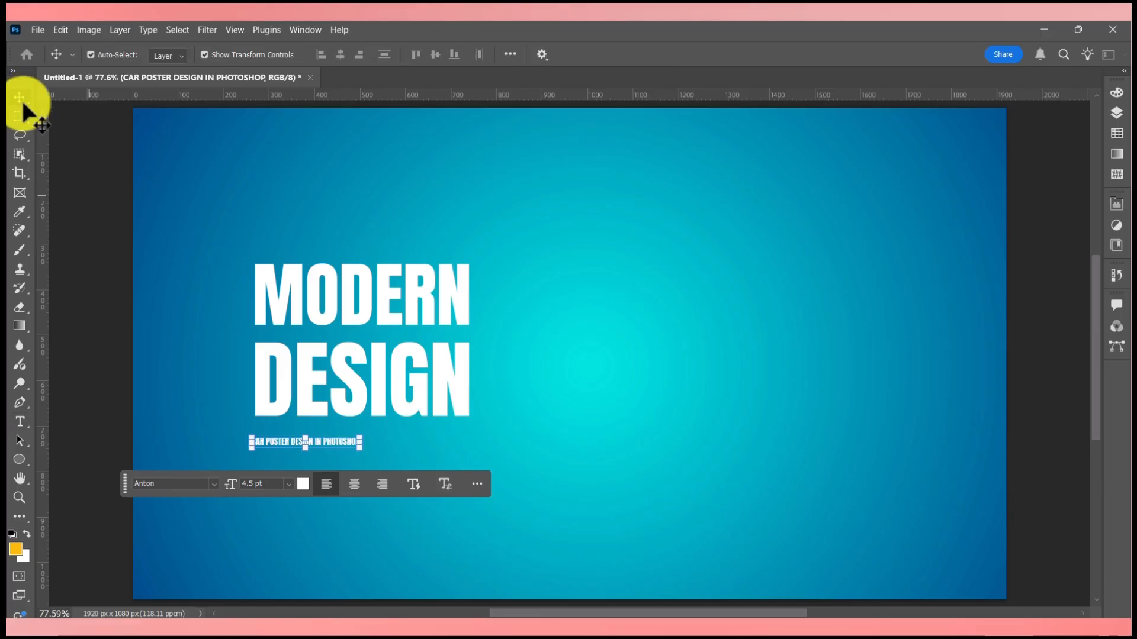
# Scale the tagline up to the width of MODERN DESIGN and place it directly beneath the heading.
pyautogui.moveTo(382, 454); pyautogui.dragTo(471, 465)
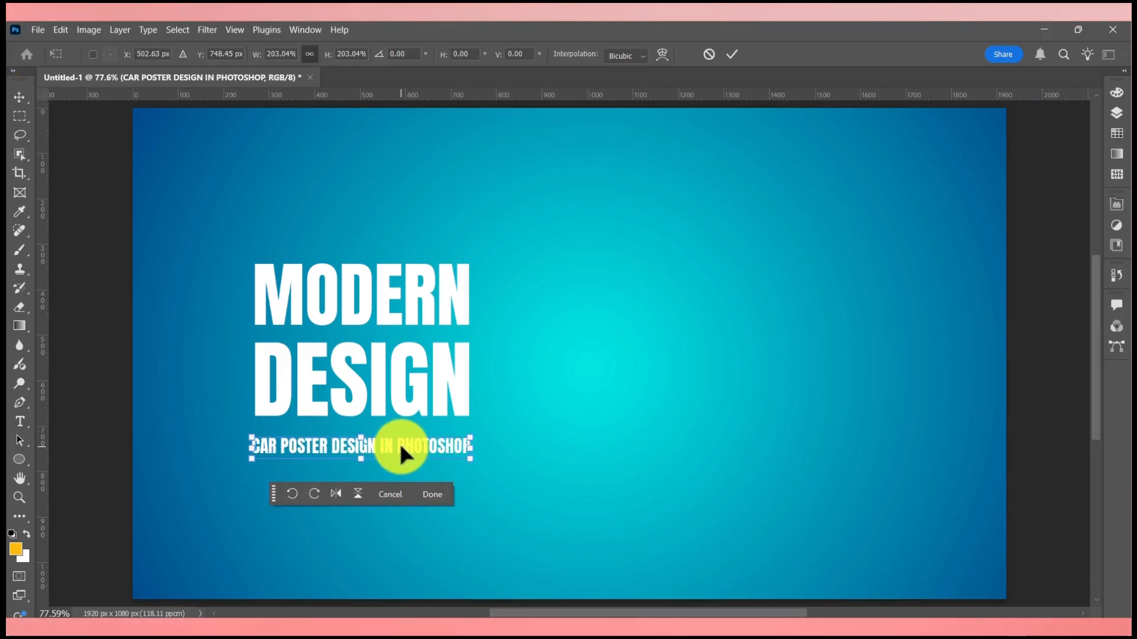
pyautogui.moveTo(403, 451); pyautogui.dragTo(408, 440)
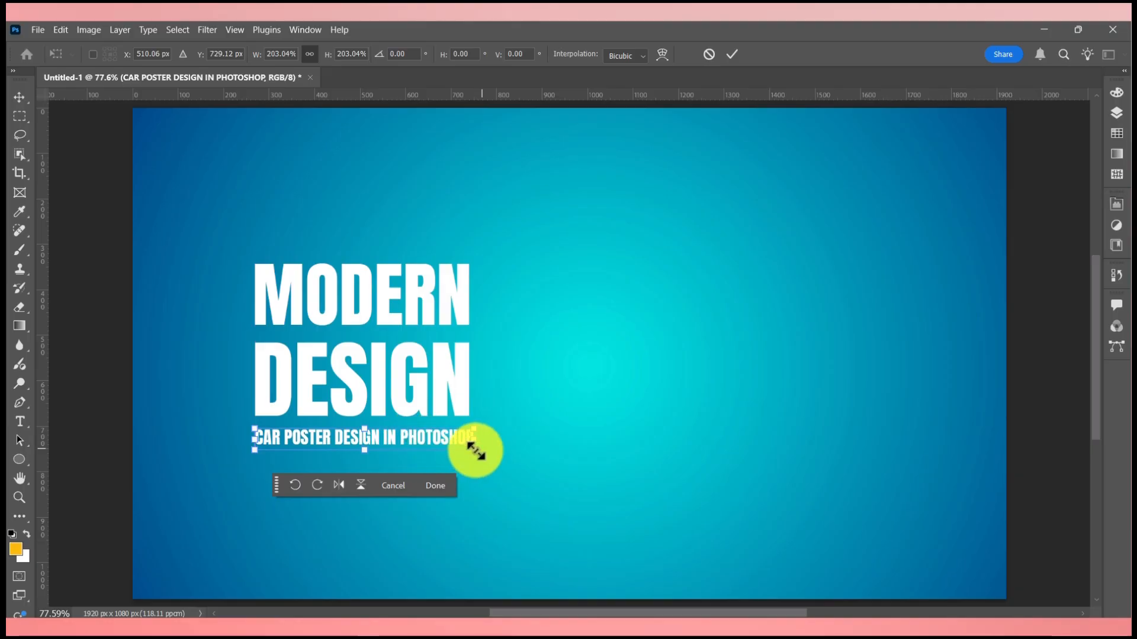
pyautogui.moveTo(475, 451); pyautogui.dragTo(419, 466)
pyautogui.press('Return')
# Enlarge the heading and tagline together to about 128% and place them against the canvas's left edge.
pyautogui.keyDown('shift'); pyautogui.click(452, 378); pyautogui.keyUp('shift')
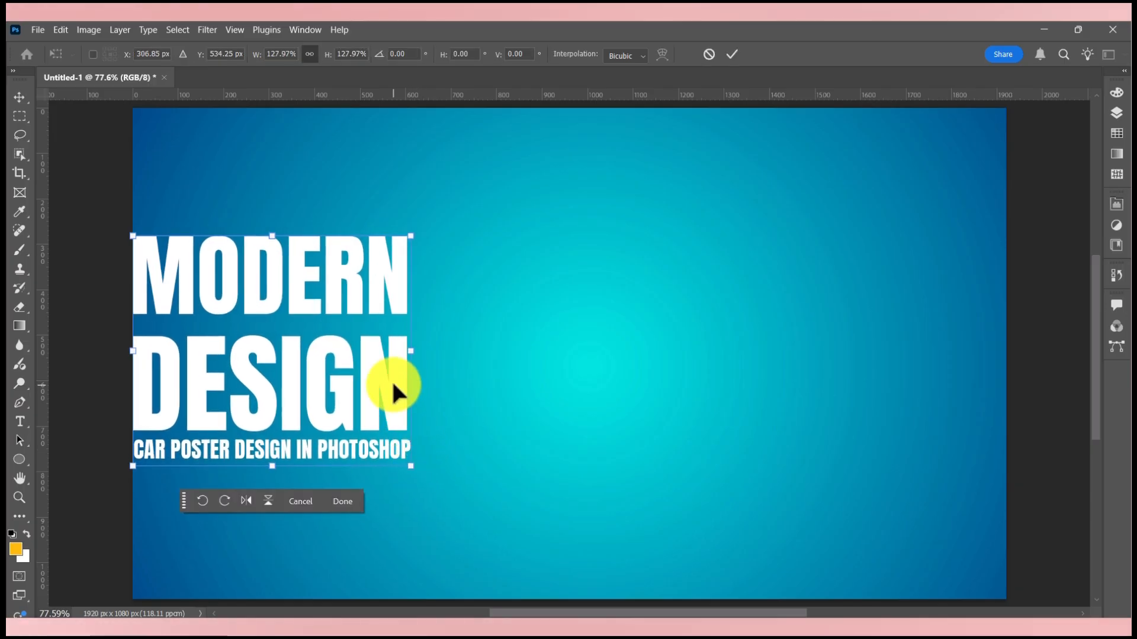
pyautogui.click(341, 502)
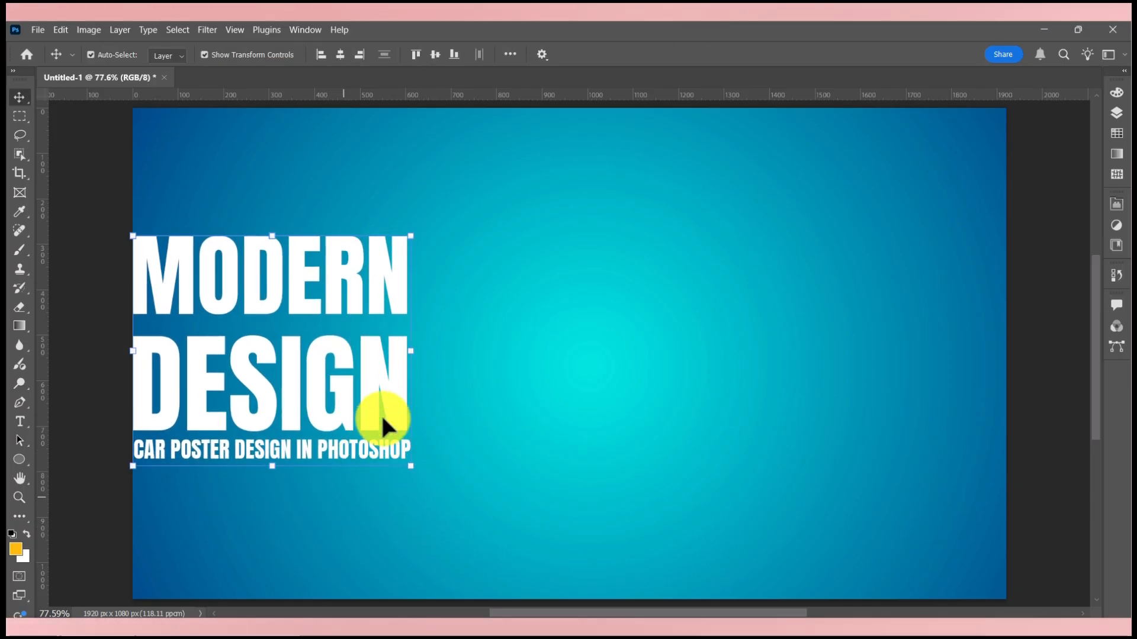
# Copy the heading and tagline horizontally to the canvas's right side and nudge the copy against the right edge.
pyautogui.press('ctrl')
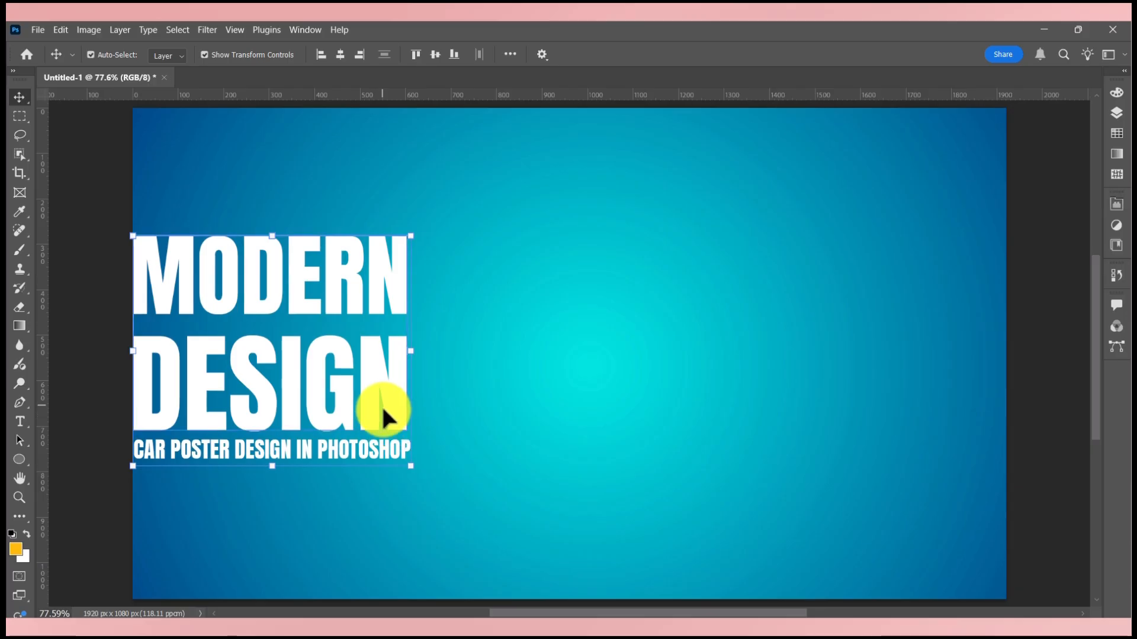
pyautogui.moveTo(385, 408); pyautogui.dragTo(984, 414)
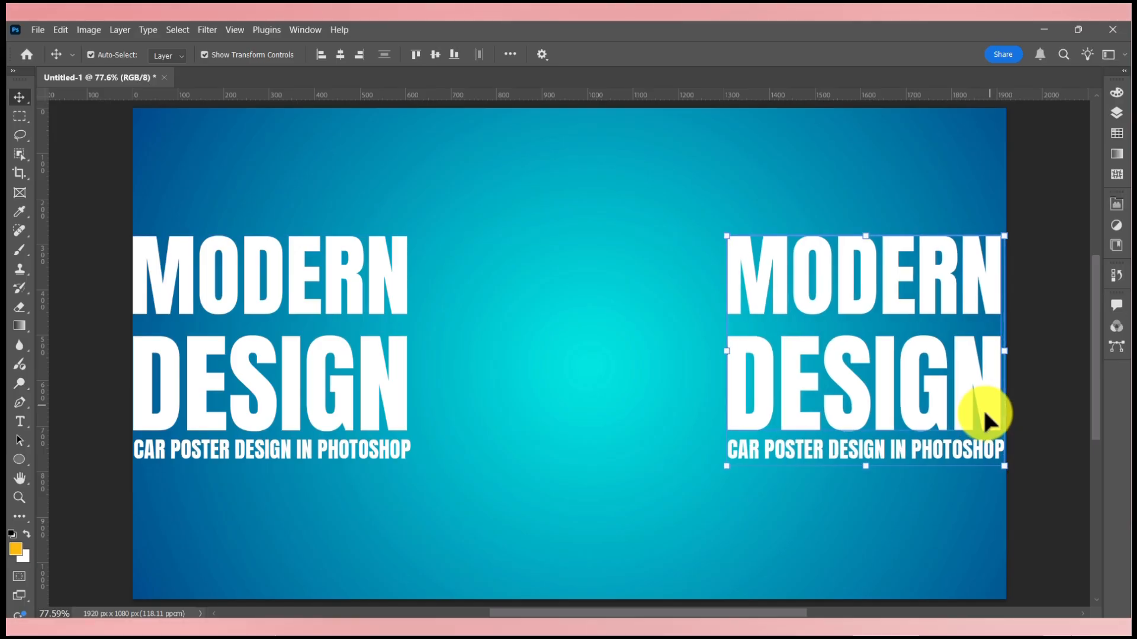
pyautogui.press('Right')
pyautogui.press('Right')
pyautogui.press('Right')
pyautogui.press('Right')
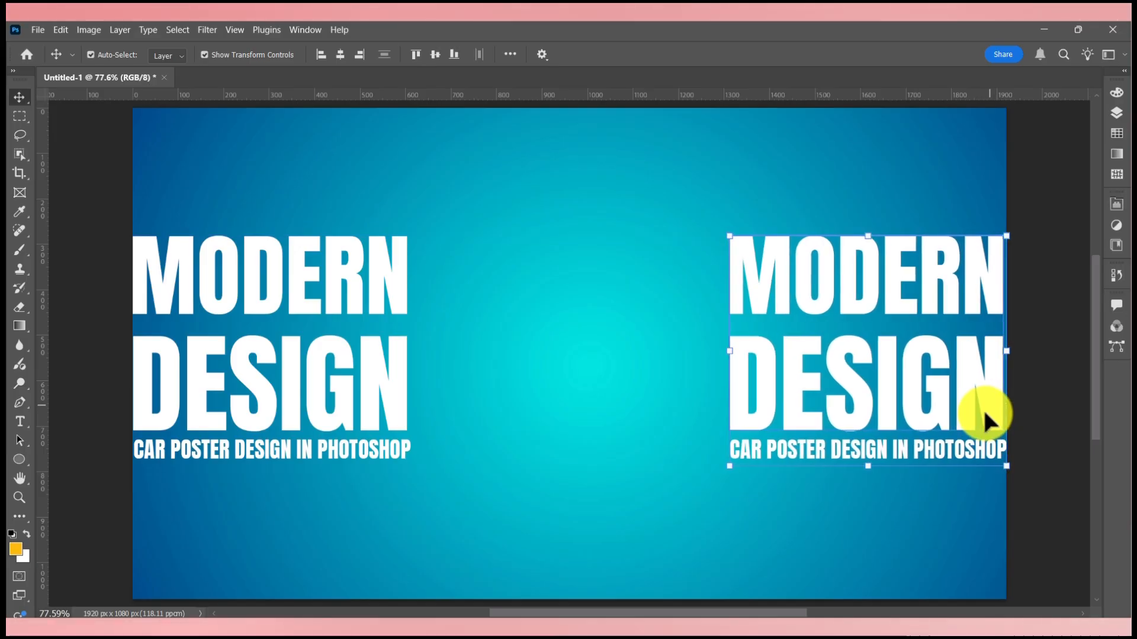
pyautogui.press('Right')
pyautogui.press('Right')
pyautogui.press('Right')
pyautogui.press('Right')
pyautogui.press('Right')
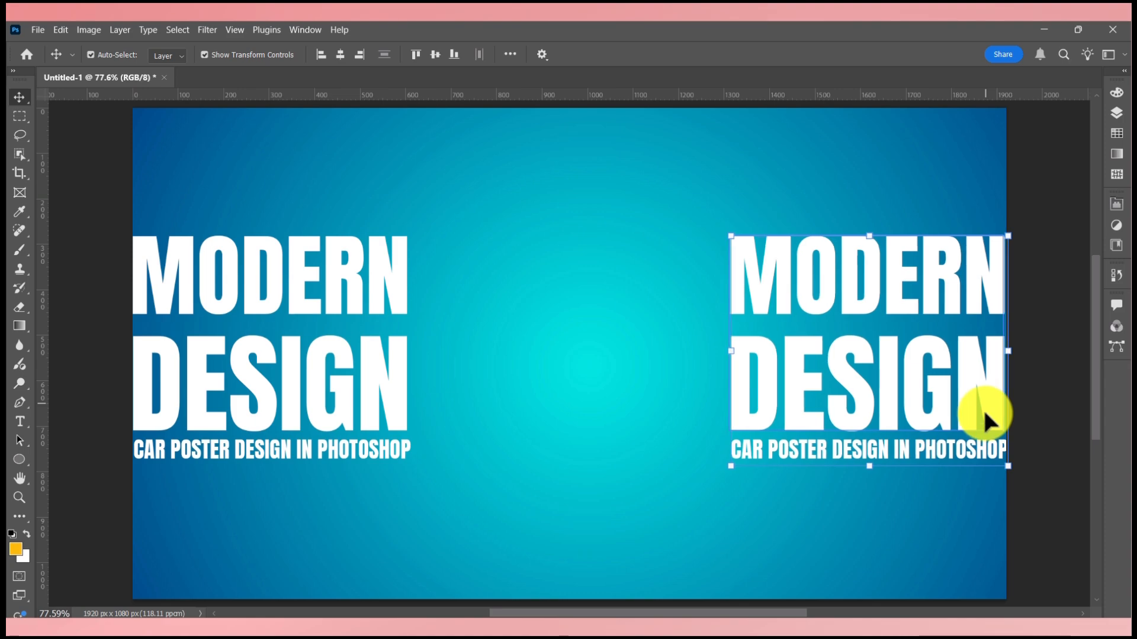
pyautogui.press('Right')
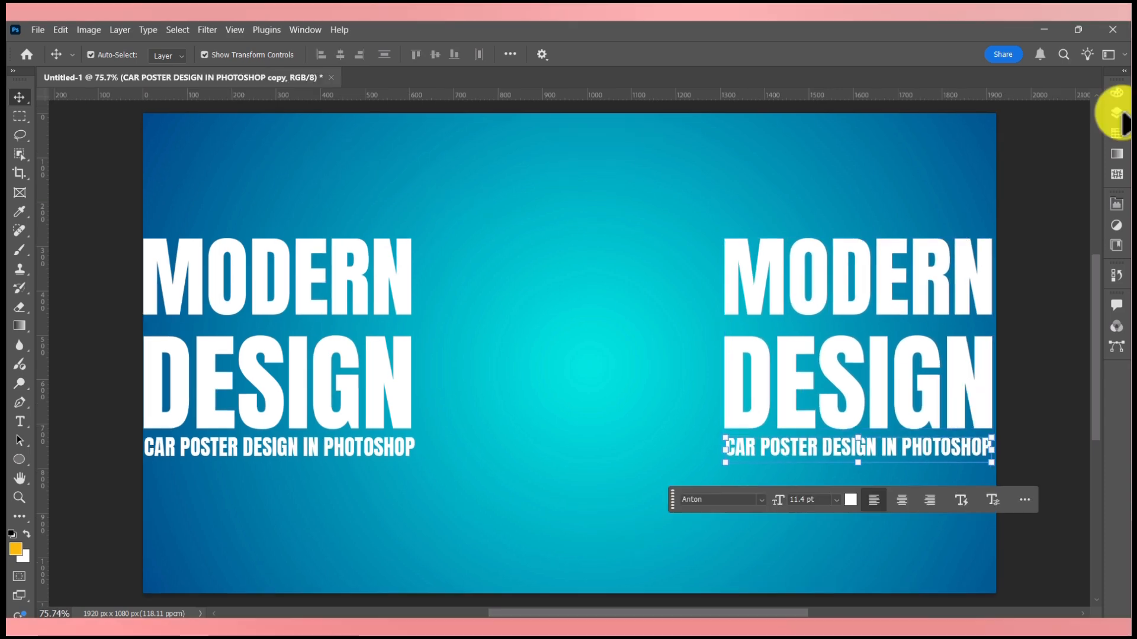
# Convert the copied MODERN DESIGN and tagline layers into one smart object.
pyautogui.click(1117, 113)
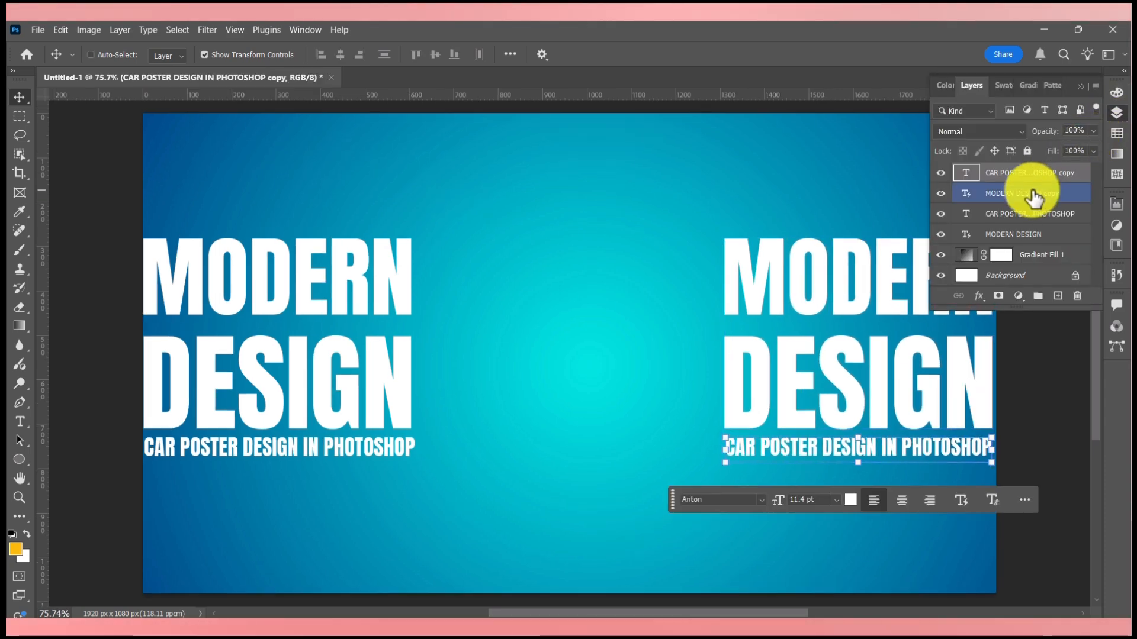
pyautogui.keyDown('ctrl'); pyautogui.click(1034, 196); pyautogui.keyUp('ctrl')
pyautogui.rightClick(1036, 199)
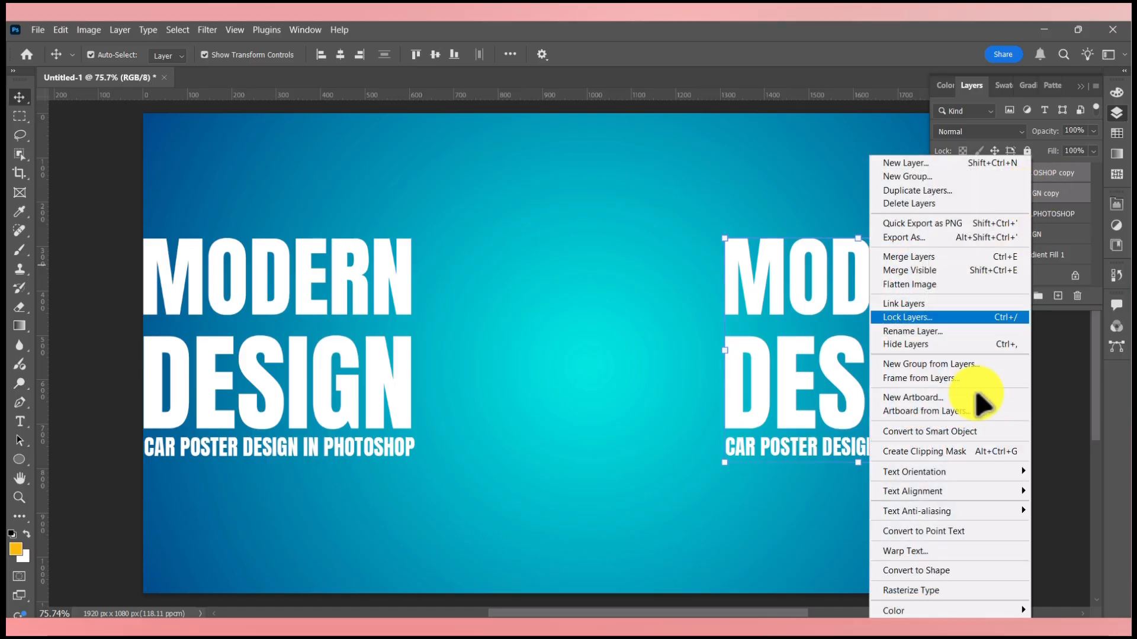
pyautogui.click(965, 428)
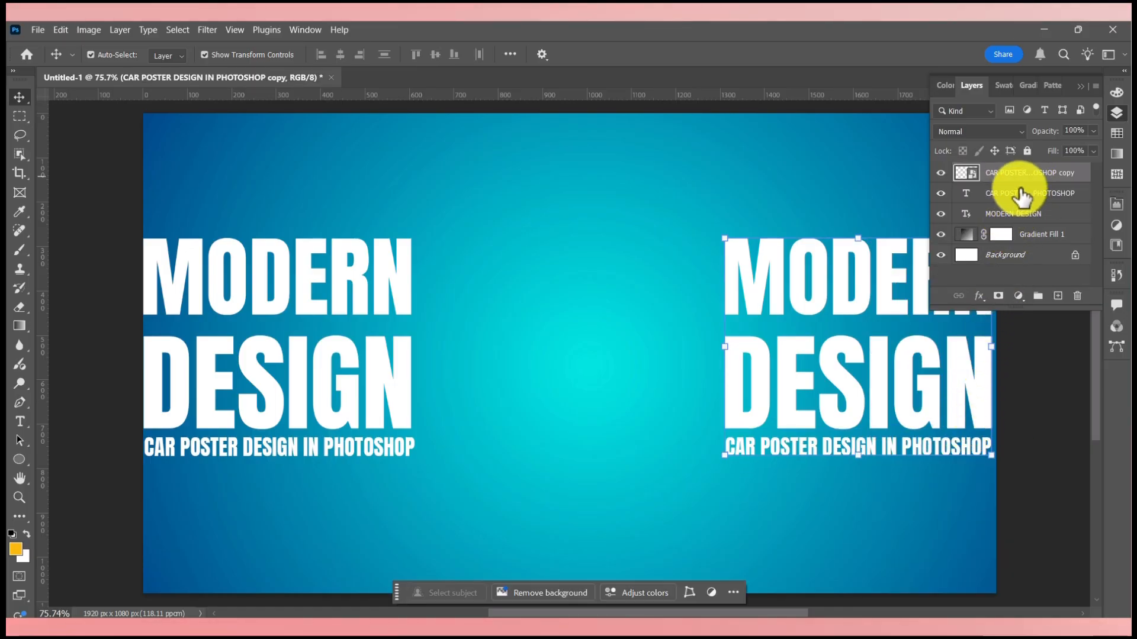
# Convert the original MODERN DESIGN and tagline layers into a second smart object.
pyautogui.click(1015, 195)
pyautogui.keyDown('ctrl'); pyautogui.click(1016, 215); pyautogui.keyUp('ctrl')
pyautogui.rightClick(1017, 215)
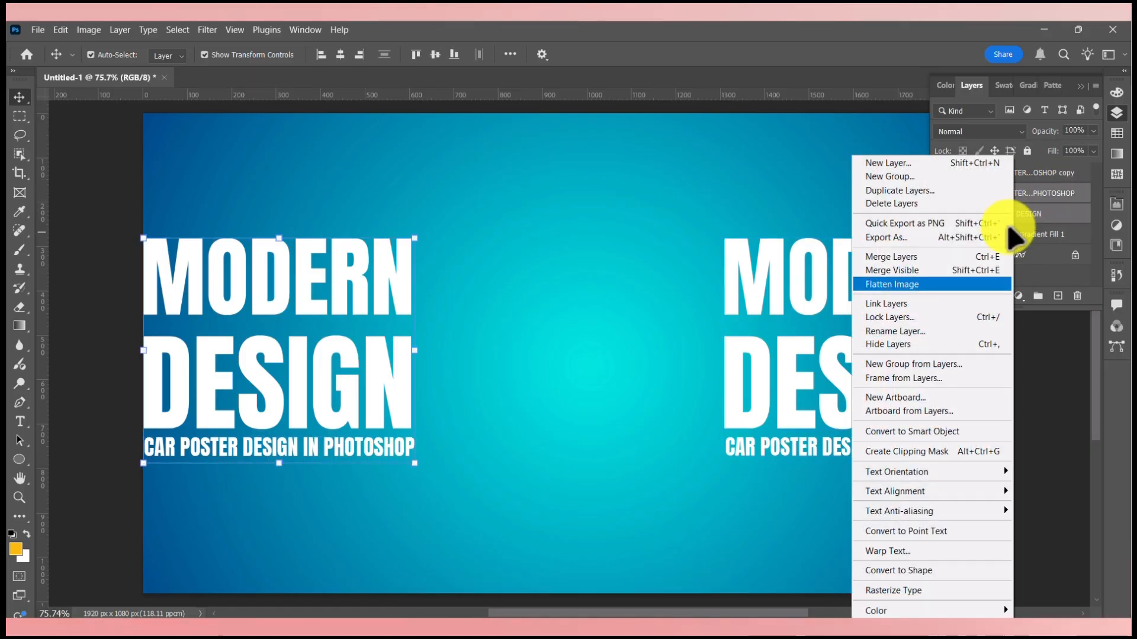
pyautogui.click(914, 435)
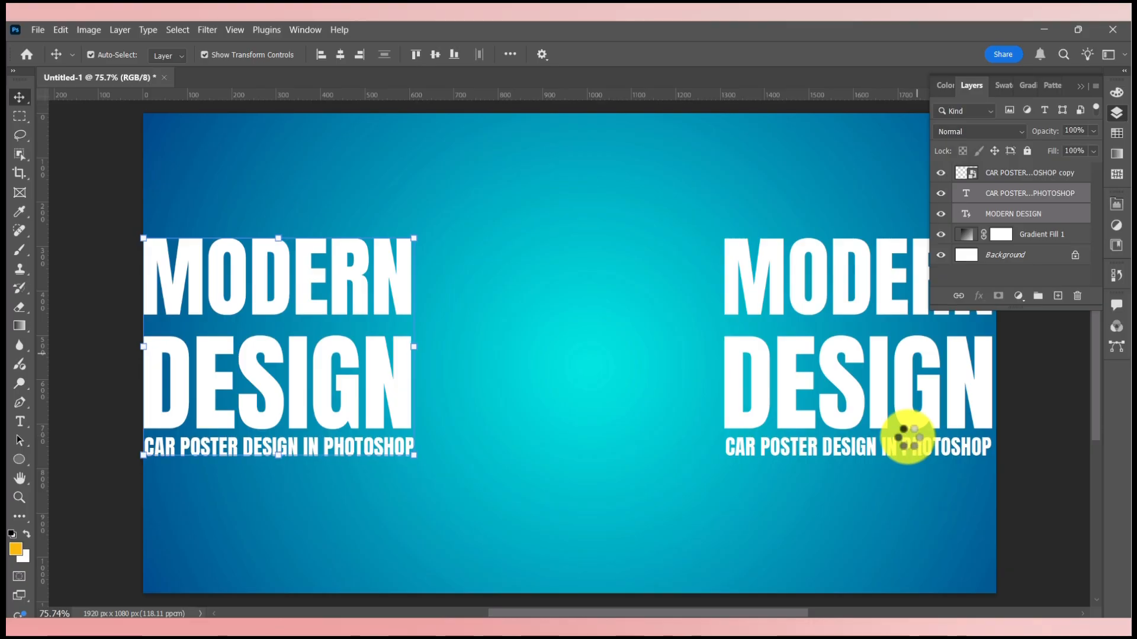
pyautogui.click(1081, 85)
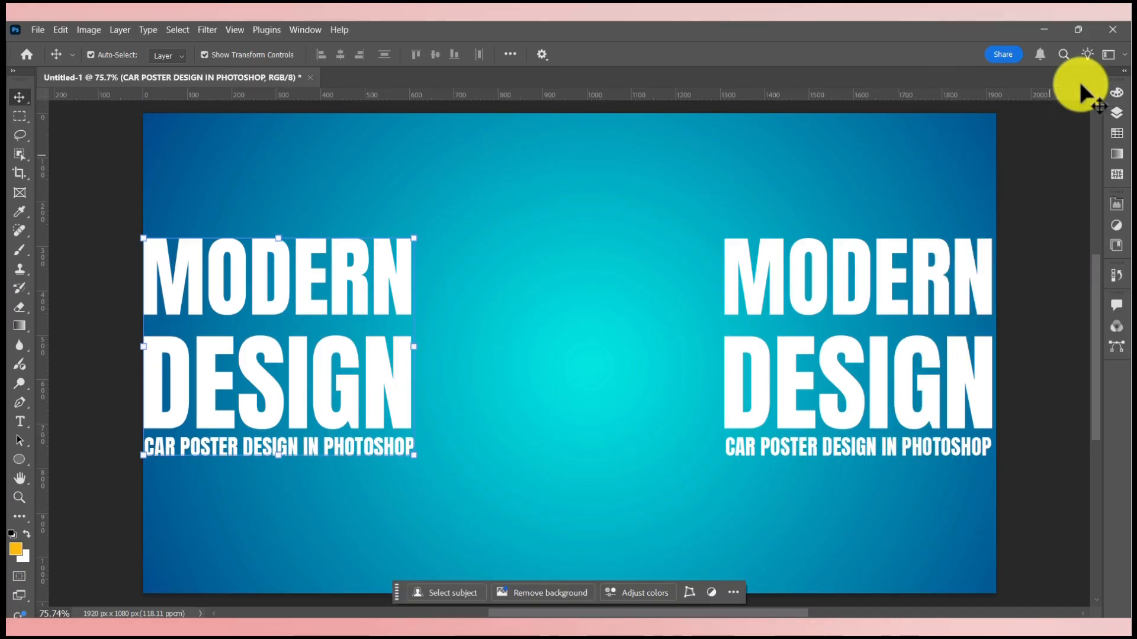
# Add horizontal guides along the top of the text blocks at about 281 px and along their bottom edge.
pyautogui.moveTo(773, 98); pyautogui.dragTo(753, 237)
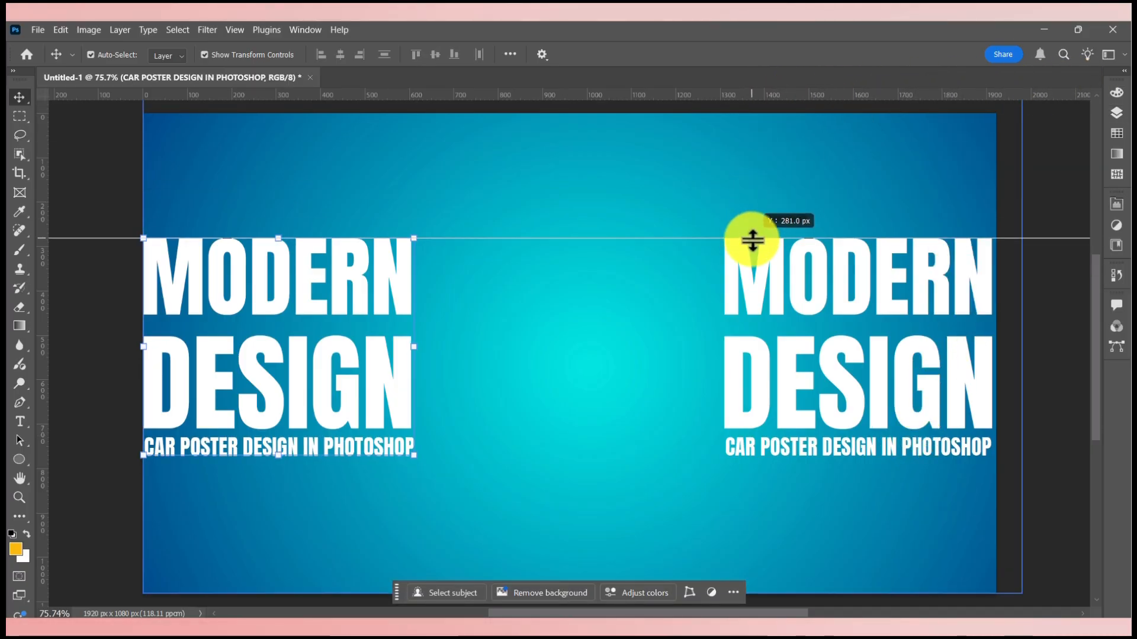
pyautogui.click(754, 232)
pyautogui.moveTo(756, 95); pyautogui.dragTo(717, 451)
# Stretch the left text block horizontally toward the canvas centre to about 142% width, keeping its height.
pyautogui.click(389, 279)
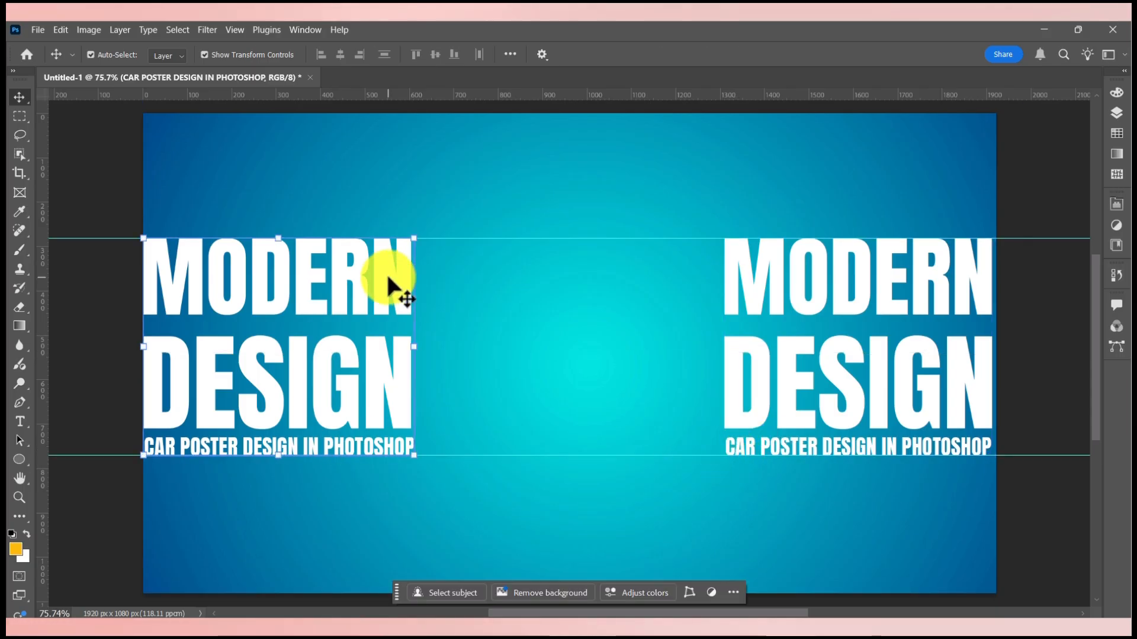
pyautogui.hotkey('ctrl', 't')
pyautogui.moveTo(414, 347); pyautogui.dragTo(526, 347)
pyautogui.press('Return')
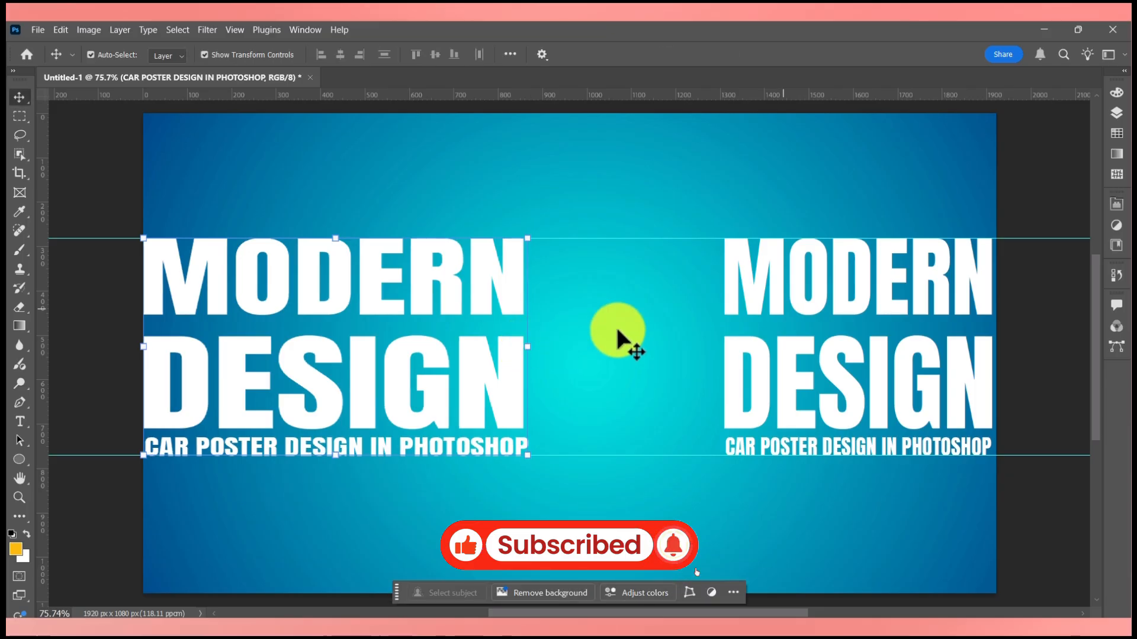
# Stretch the right text block horizontally toward the canvas centre to about 134% width, keeping its height.
pyautogui.click(799, 302)
pyautogui.hotkey('ctrl', 't')
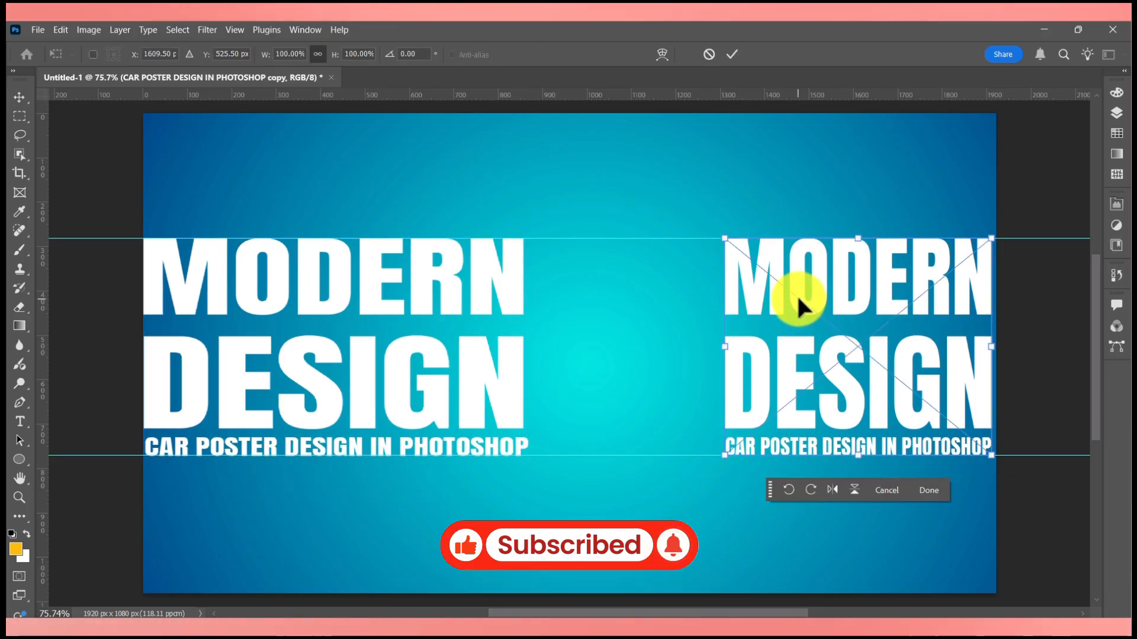
pyautogui.moveTo(722, 346); pyautogui.dragTo(635, 351)
pyautogui.press('Return')
# Apply a Perspective transform to the left text block, shortening its inner edge and extending its outer edge to about 184% height.
pyautogui.click(501, 271)
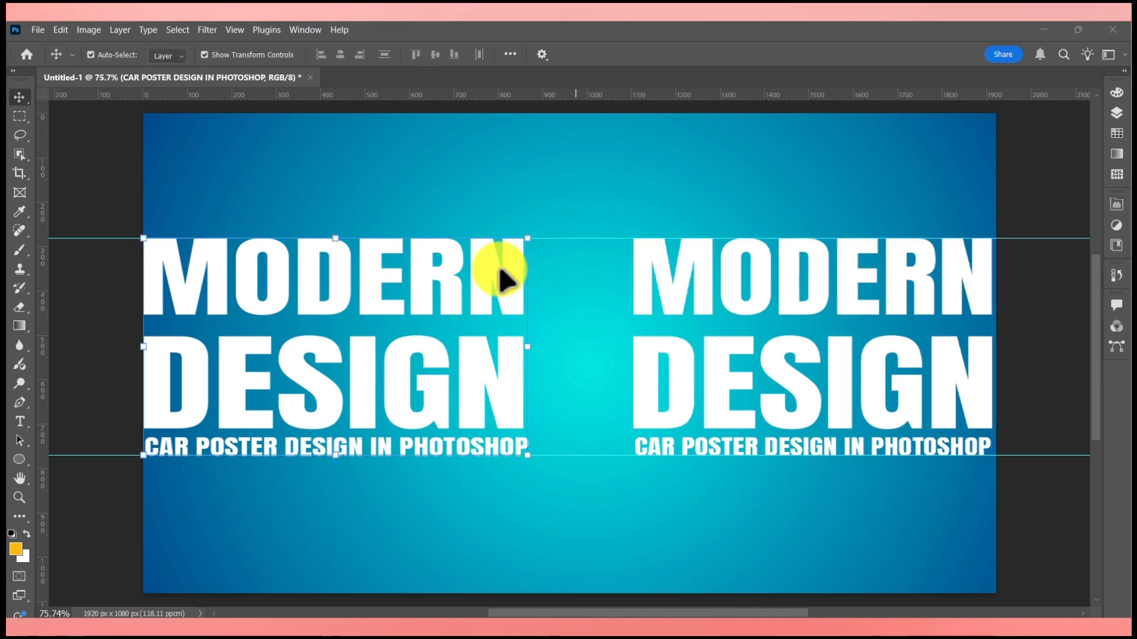
pyautogui.hotkey('ctrl', 't')
pyautogui.rightClick(490, 286)
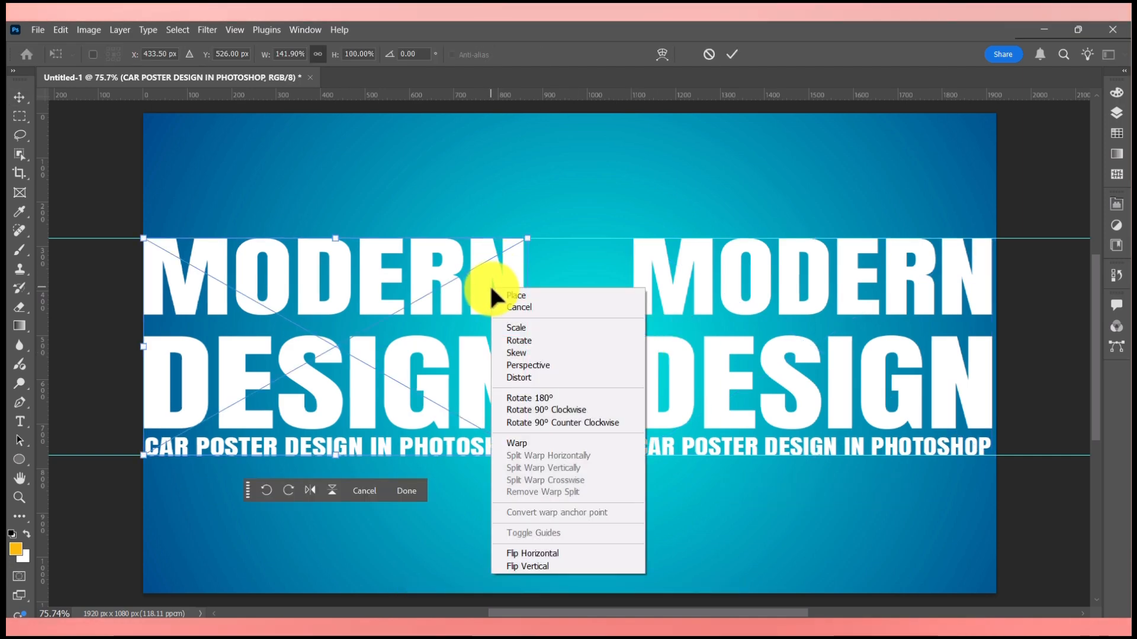
pyautogui.click(514, 365)
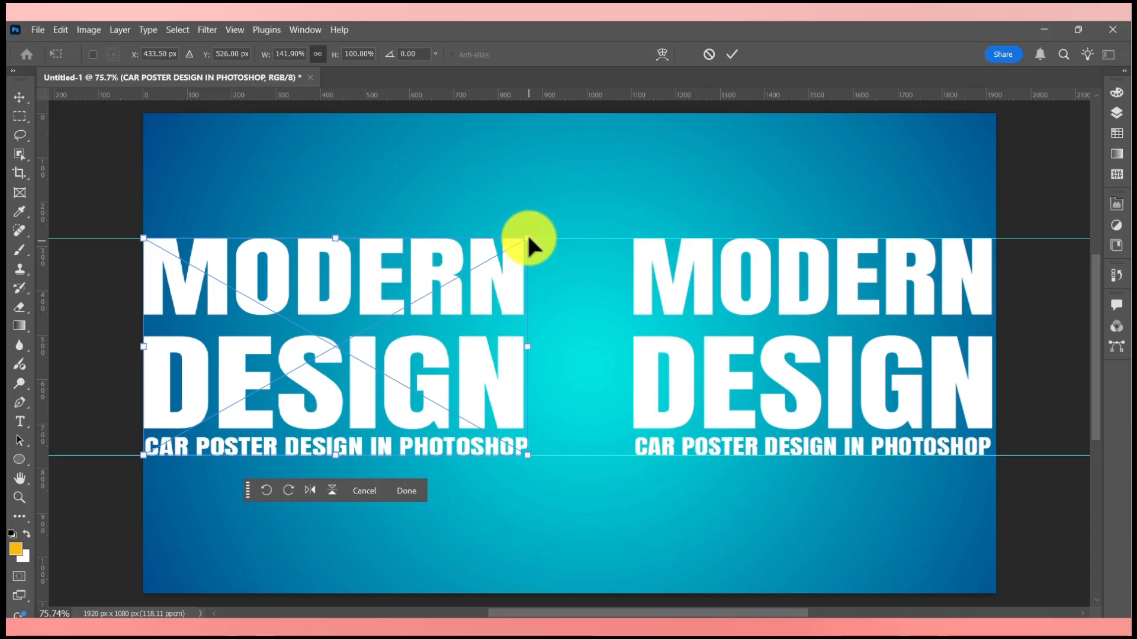
pyautogui.moveTo(527, 238); pyautogui.dragTo(525, 307)
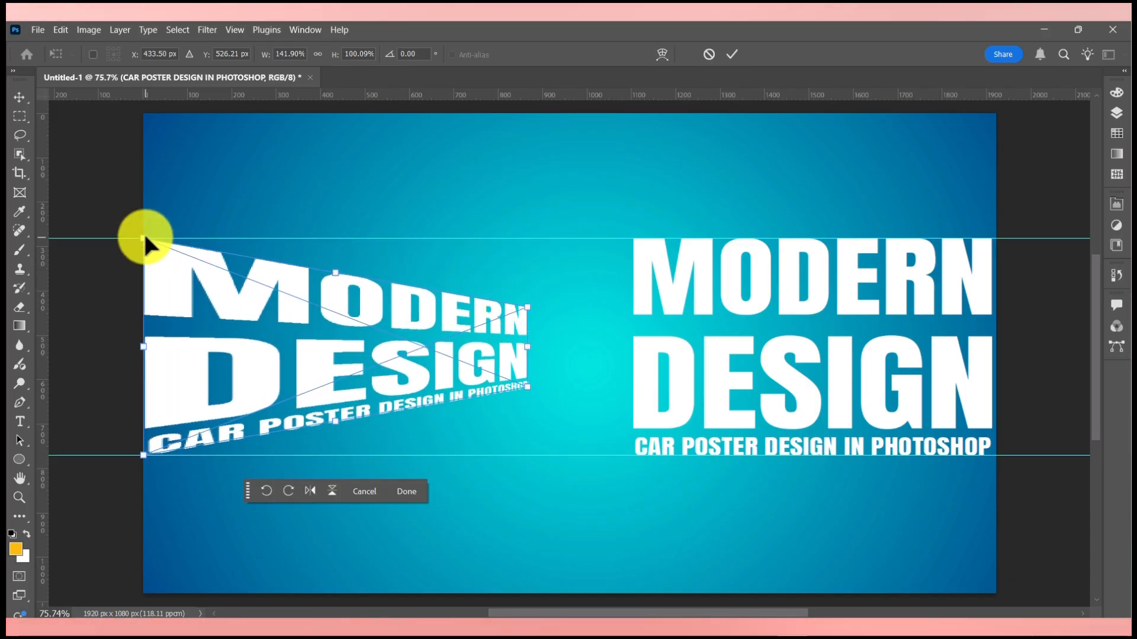
pyautogui.moveTo(144, 238); pyautogui.dragTo(144, 147)
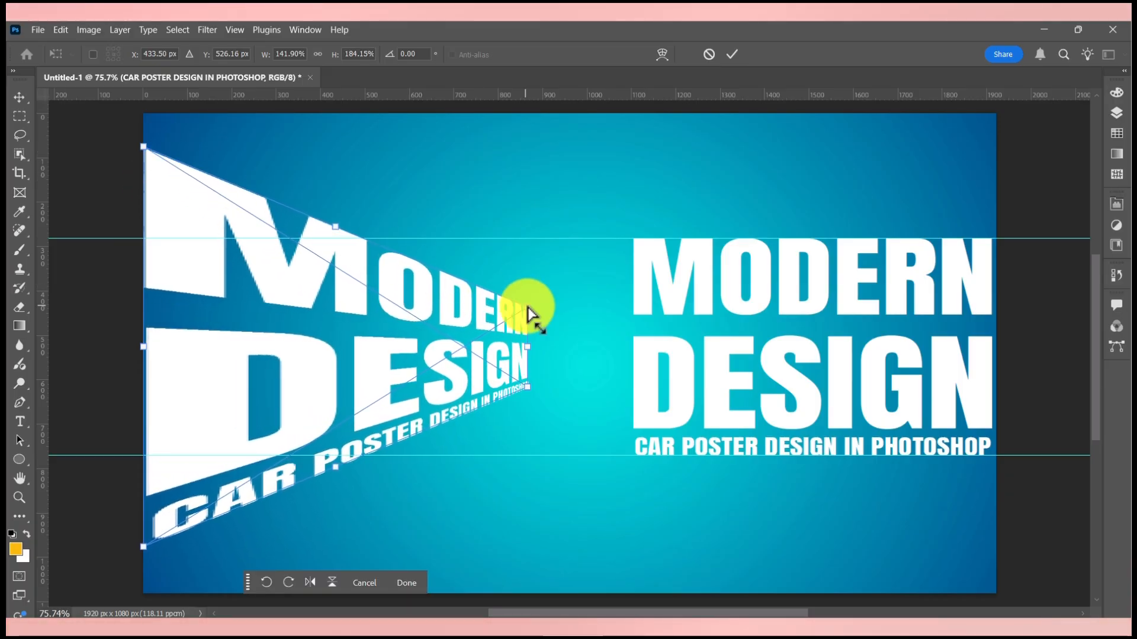
pyautogui.moveTo(529, 313); pyautogui.dragTo(527, 239)
pyautogui.hotkey('ctrl', 'z')
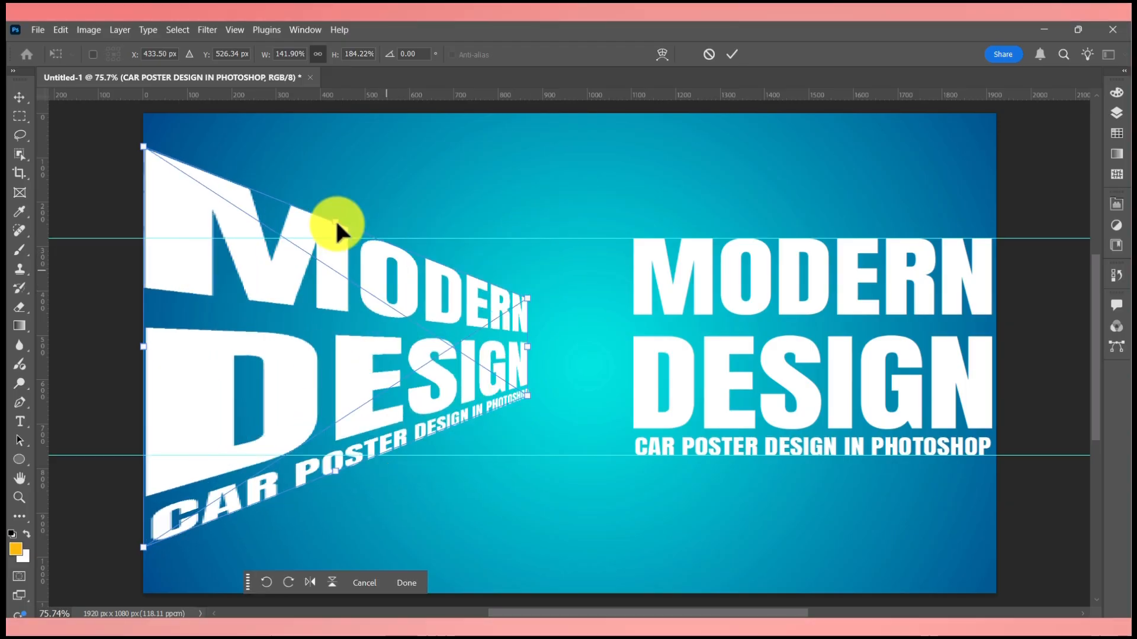
# Stretch the perspective text block vertically in both directions to about 1115 px tall, filling the canvas height at the outer edge.
pyautogui.moveTo(332, 471); pyautogui.dragTo(341, 503)
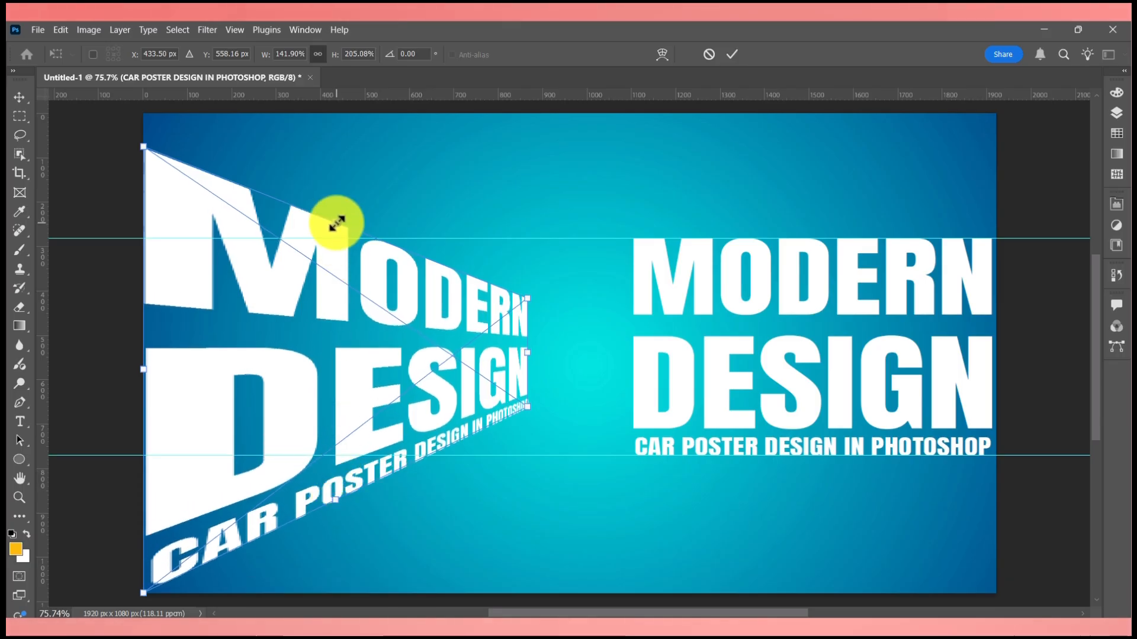
pyautogui.moveTo(336, 224); pyautogui.dragTo(343, 196)
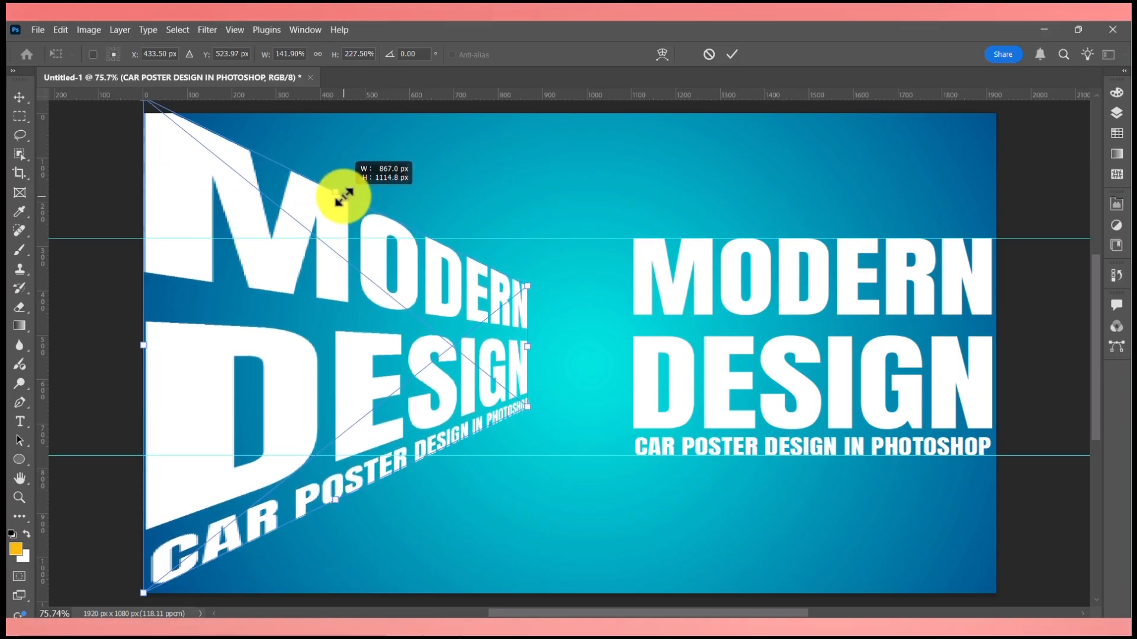
pyautogui.press('Return')
# Apply a Perspective transform to the right text block, matching its shortened inner edge to horizontal guides placed at the left block's inner-edge ends.
pyautogui.click(958, 265)
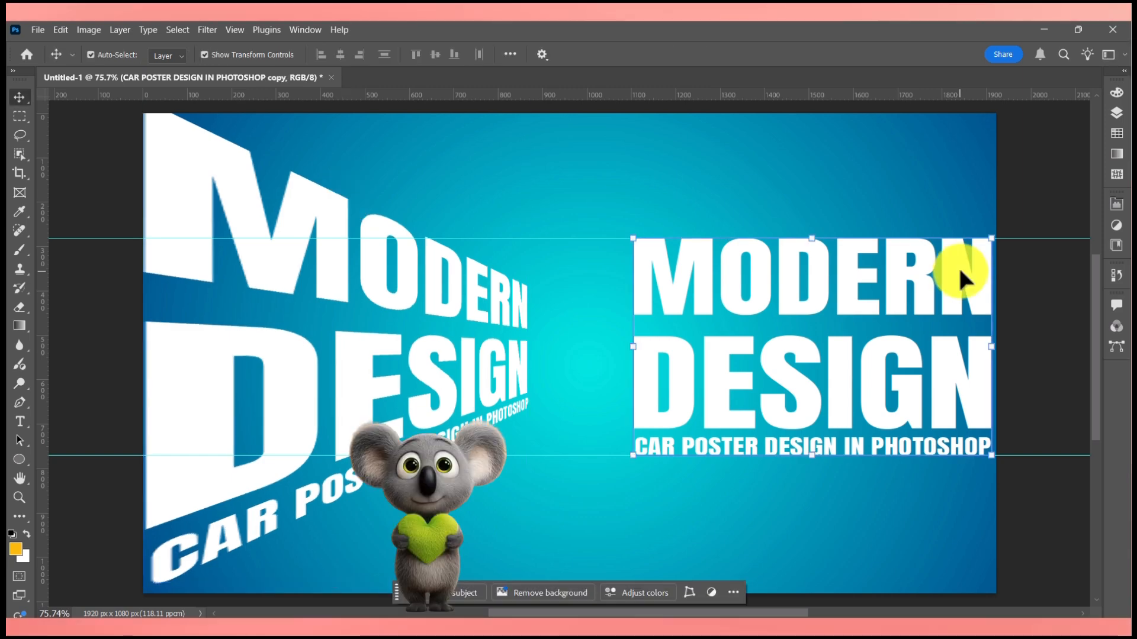
pyautogui.hotkey('ctrl', 't')
pyautogui.rightClick(958, 276)
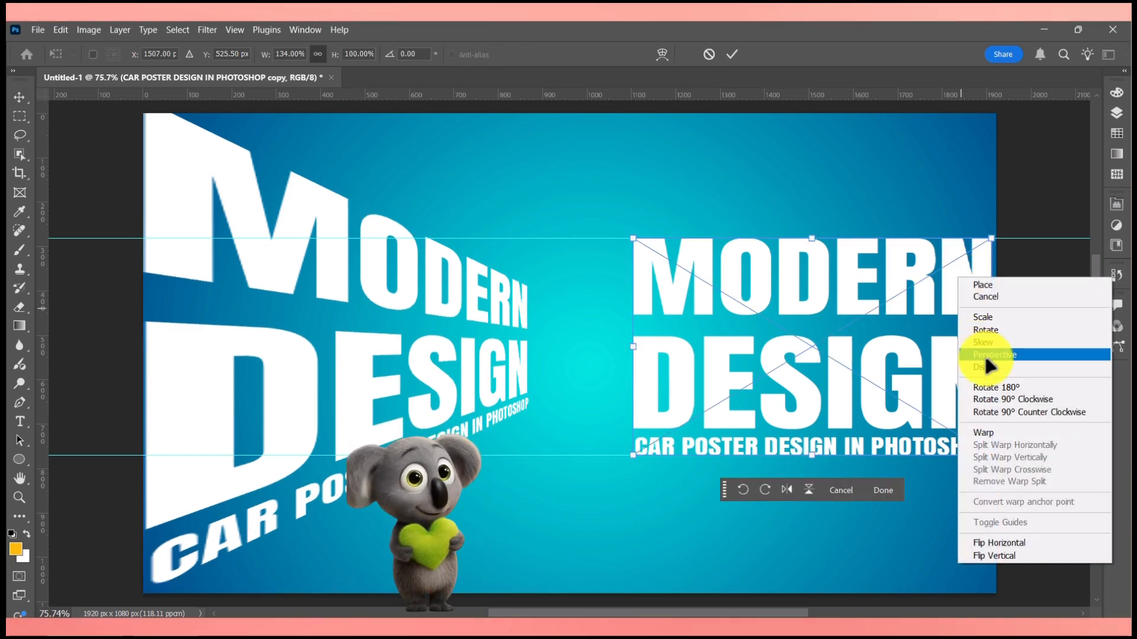
pyautogui.click(983, 354)
pyautogui.moveTo(350, 107); pyautogui.dragTo(397, 411)
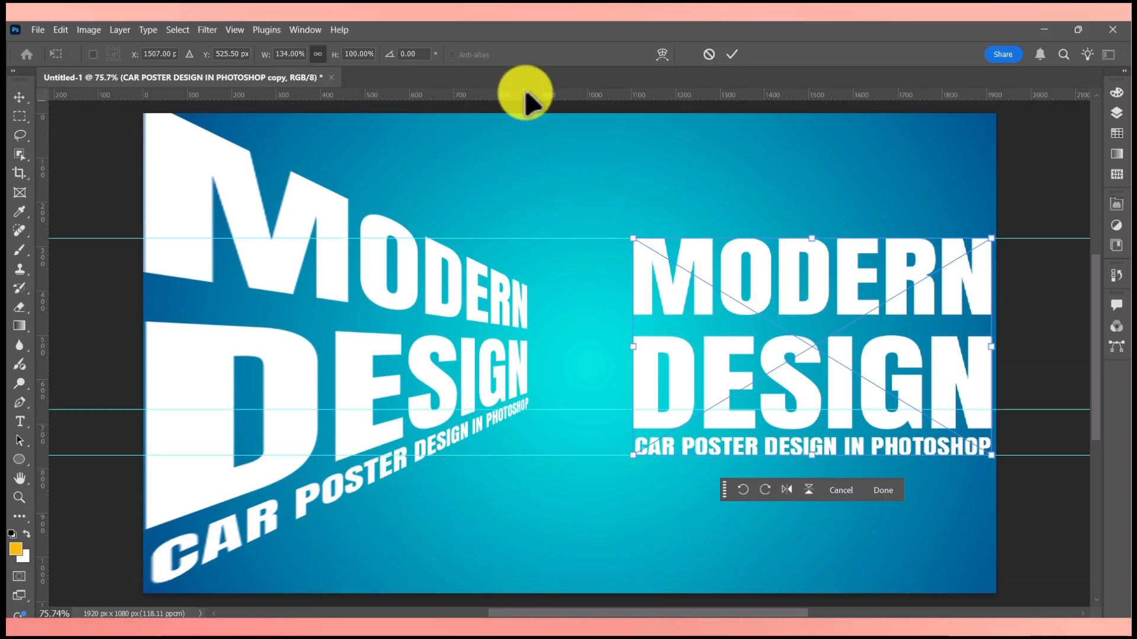
pyautogui.moveTo(529, 94); pyautogui.dragTo(496, 288)
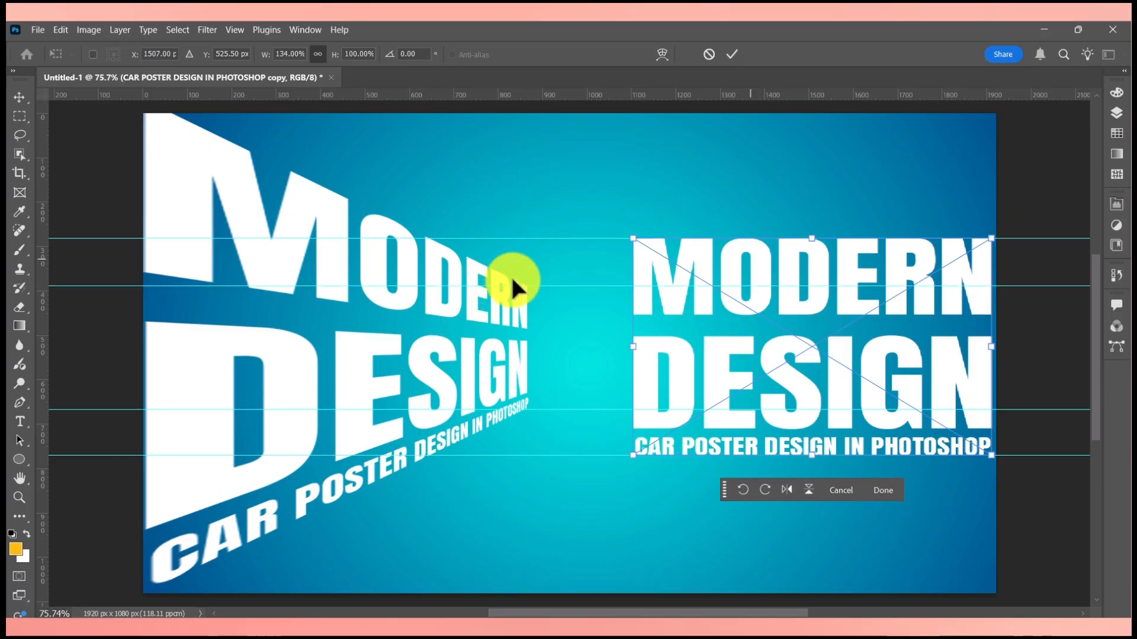
pyautogui.moveTo(633, 239); pyautogui.dragTo(633, 287)
pyautogui.moveTo(990, 240); pyautogui.dragTo(1014, 103)
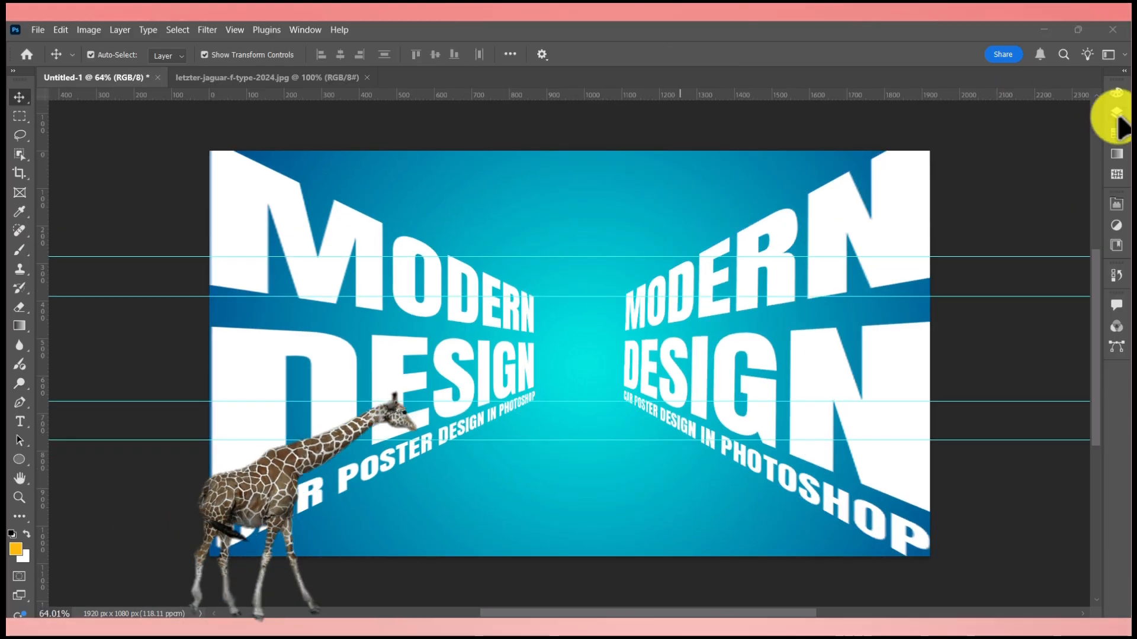
# Combine the two CAR POSTER DESIGN IN PHOTOSHOP text layers into a single smart object.
pyautogui.click(1118, 115)
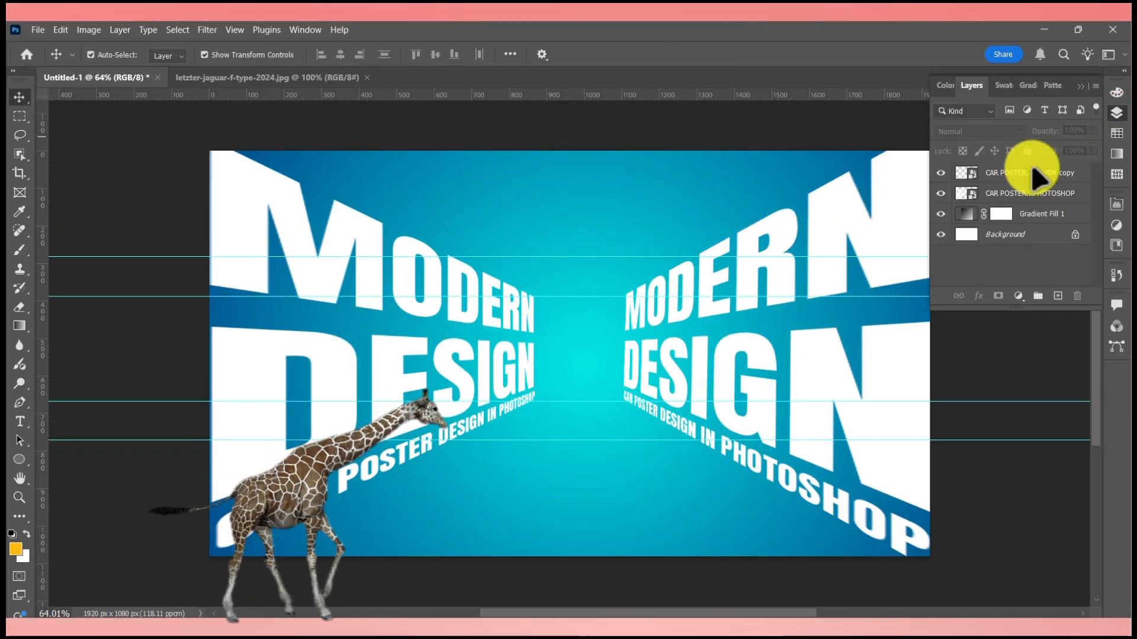
pyautogui.click(1018, 173)
pyautogui.keyDown('shift'); pyautogui.click(1012, 194); pyautogui.keyUp('shift')
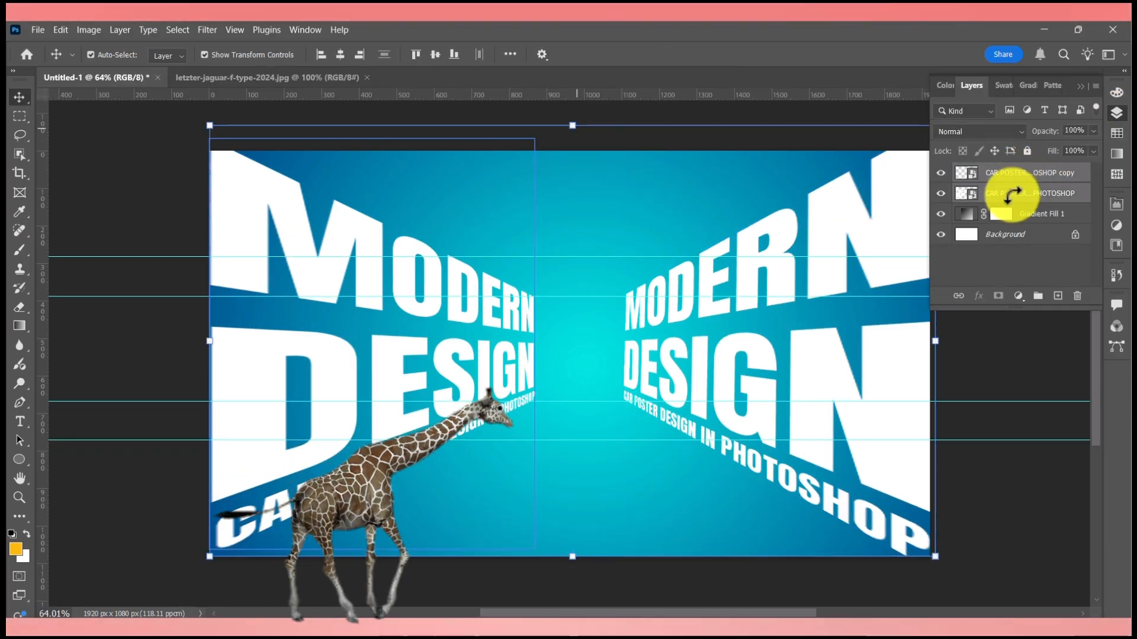
pyautogui.rightClick(1024, 177)
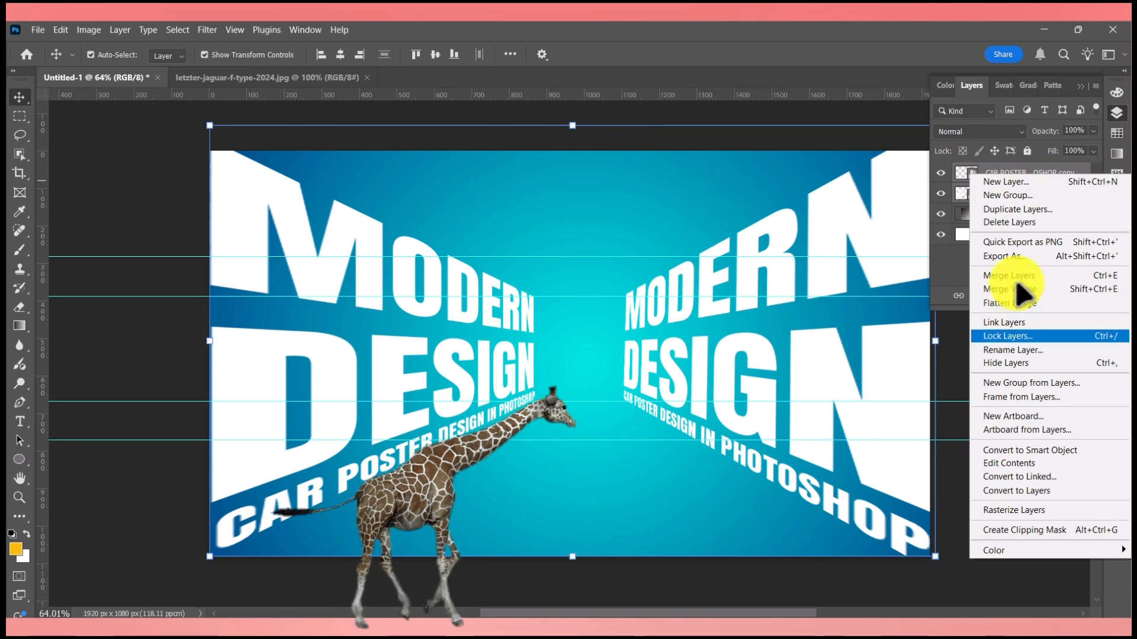
pyautogui.click(1007, 451)
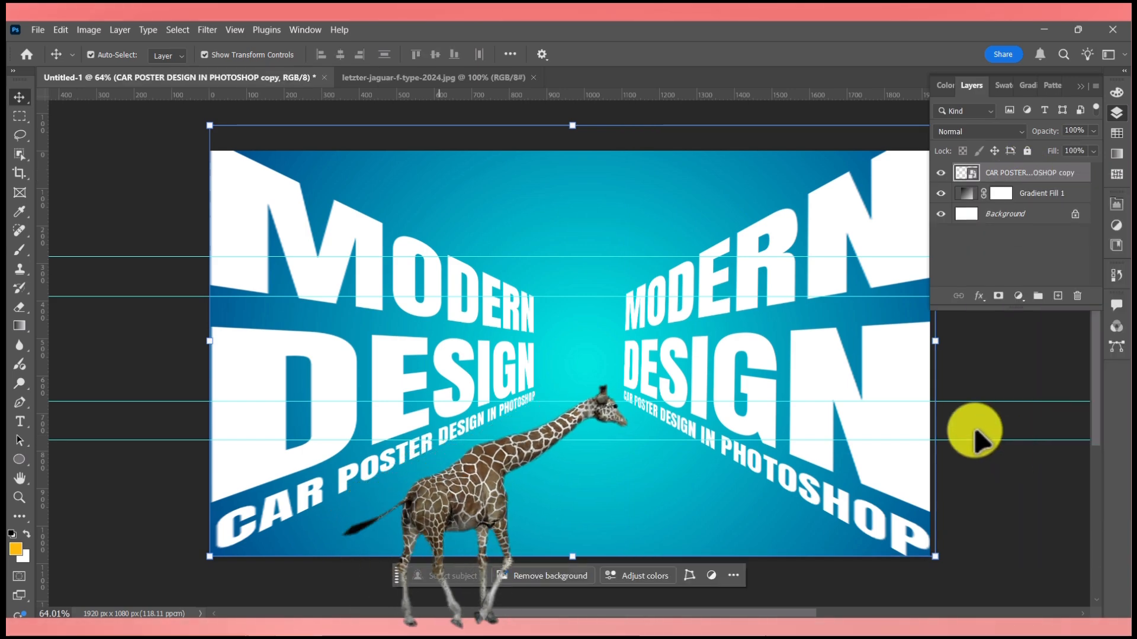
# Apply a 15 px Tilt-Shift blur to the text, rotating its focus band vertical and extending both transition zones toward the canvas's outer edges.
pyautogui.click(206, 29)
pyautogui.moveTo(237, 207)
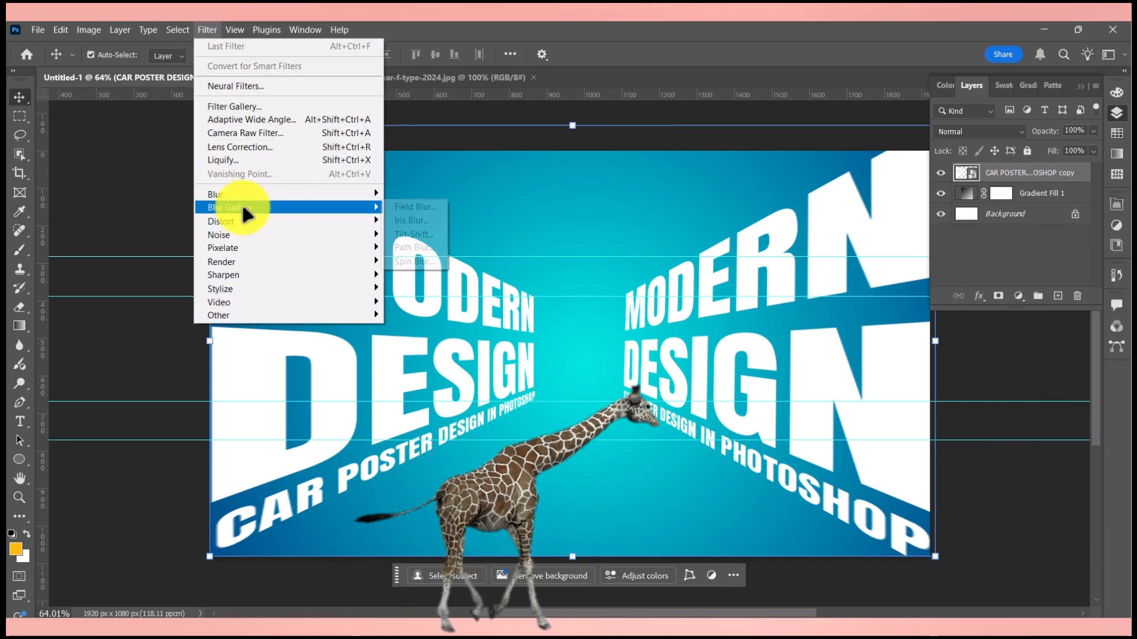
pyautogui.click(408, 236)
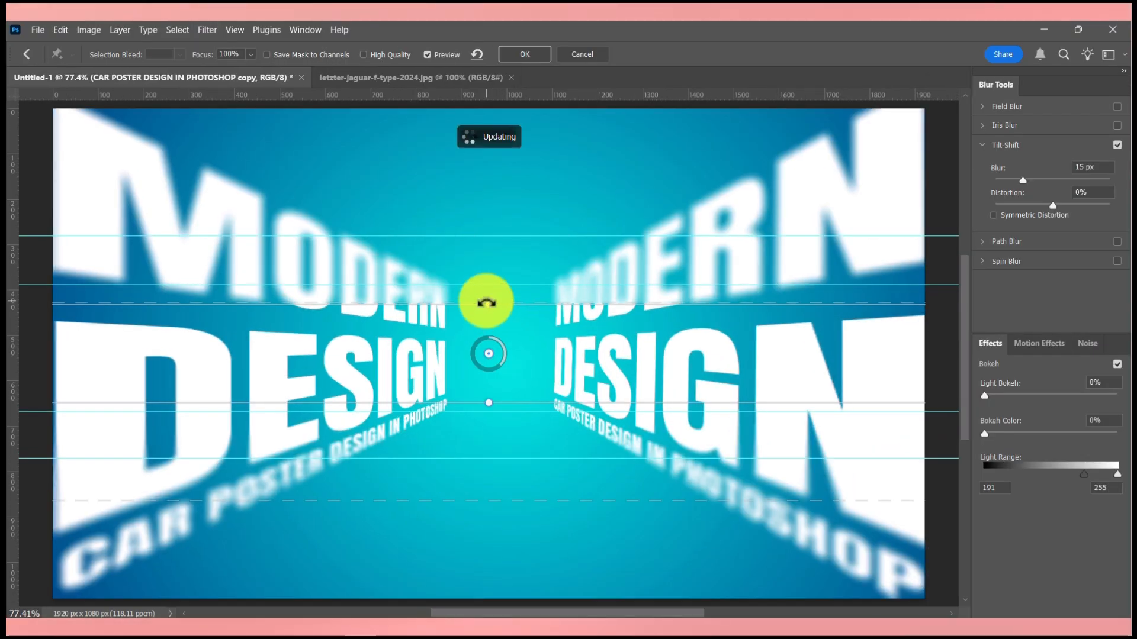
pyautogui.moveTo(487, 302); pyautogui.dragTo(542, 354)
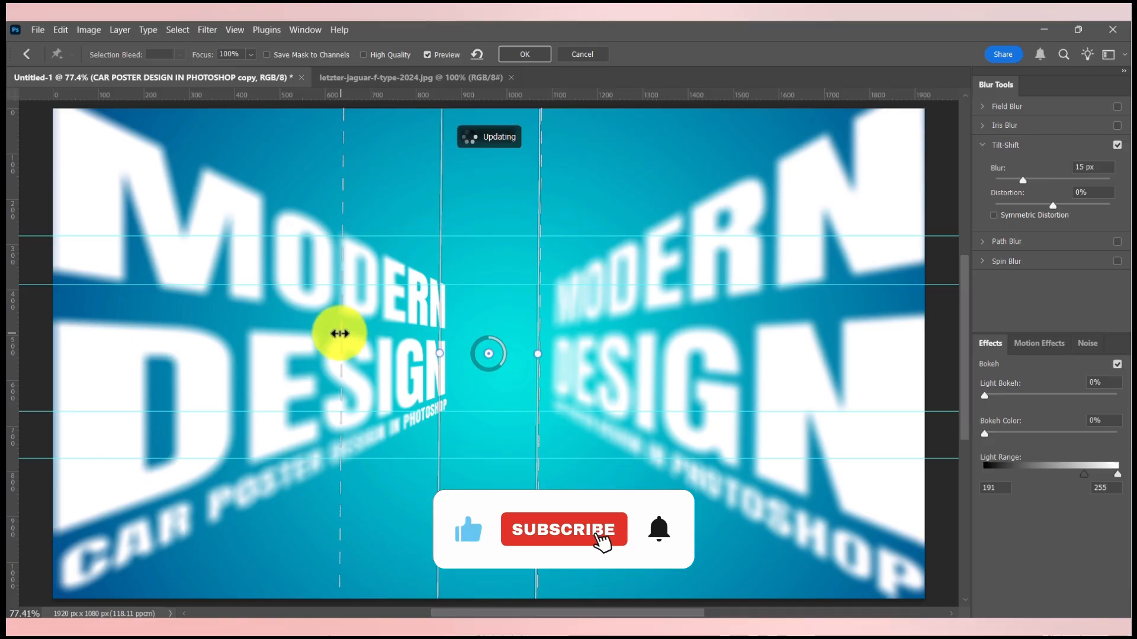
pyautogui.moveTo(339, 334); pyautogui.dragTo(54, 328)
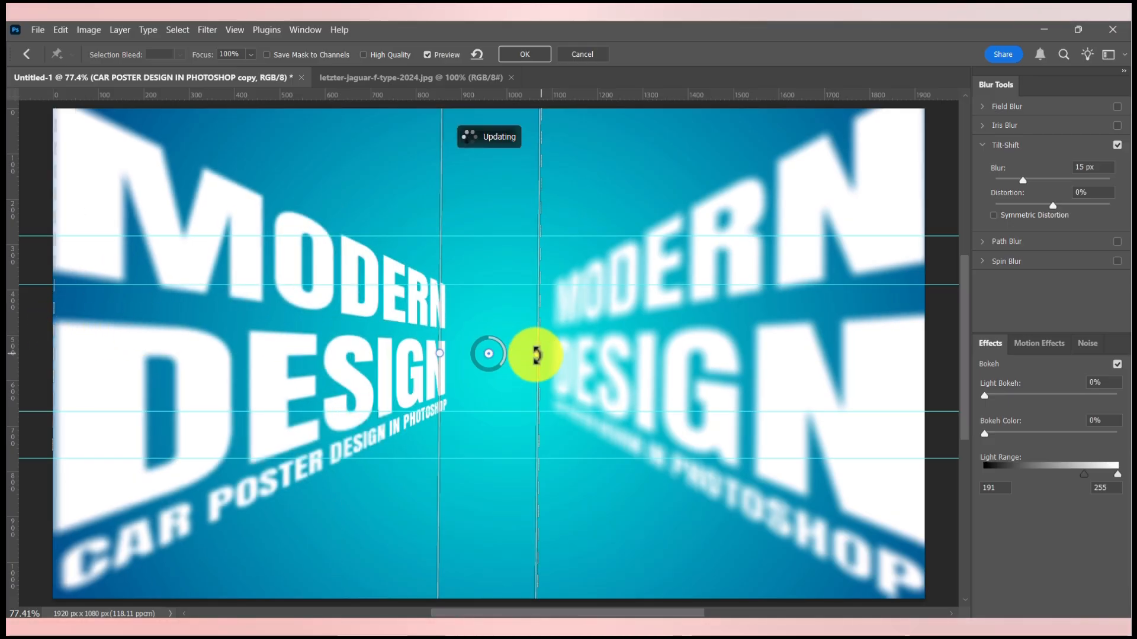
pyautogui.moveTo(568, 332); pyautogui.dragTo(864, 336)
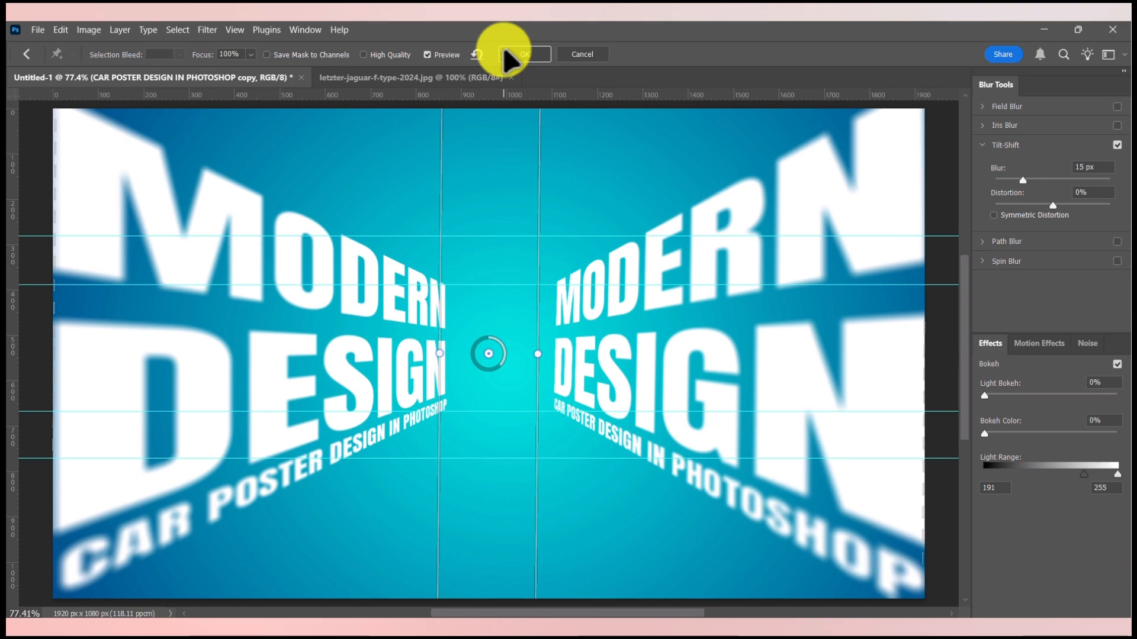
pyautogui.click(509, 55)
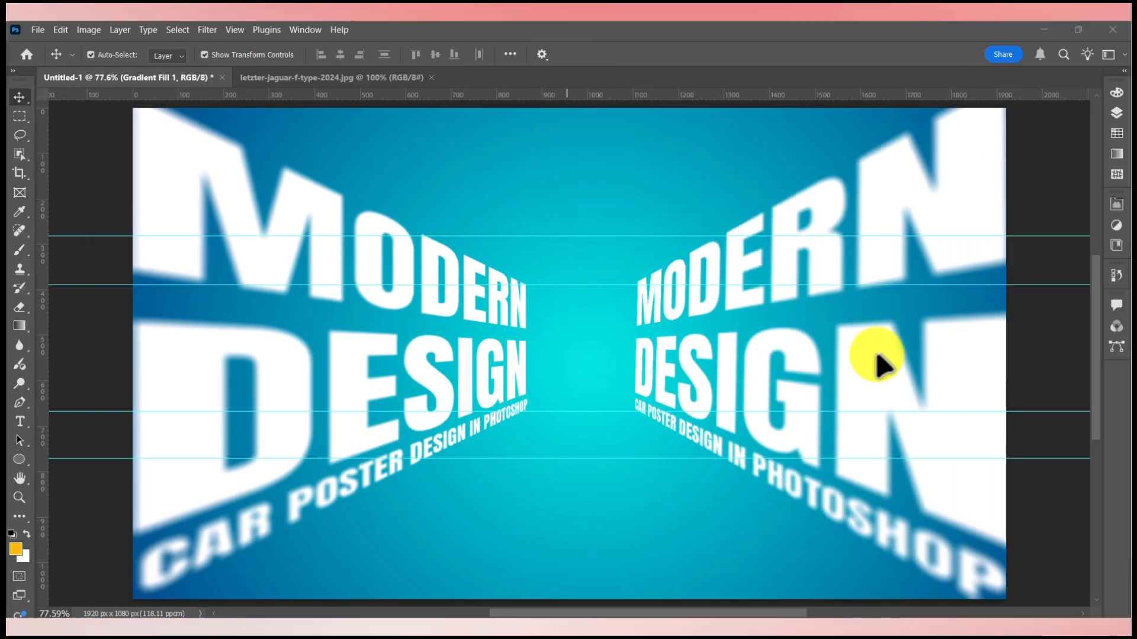
# Paste the car photo from letzter-jaguar-f-type-2024.jpg into the Untitled-1 poster document.
pyautogui.click(348, 77)
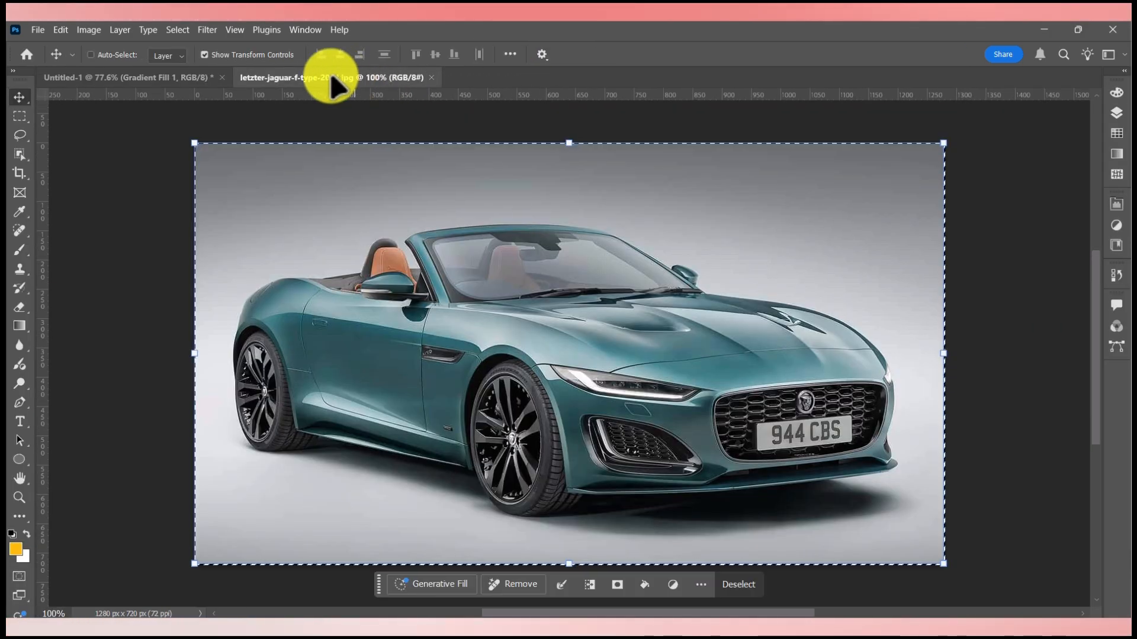
pyautogui.click(178, 77)
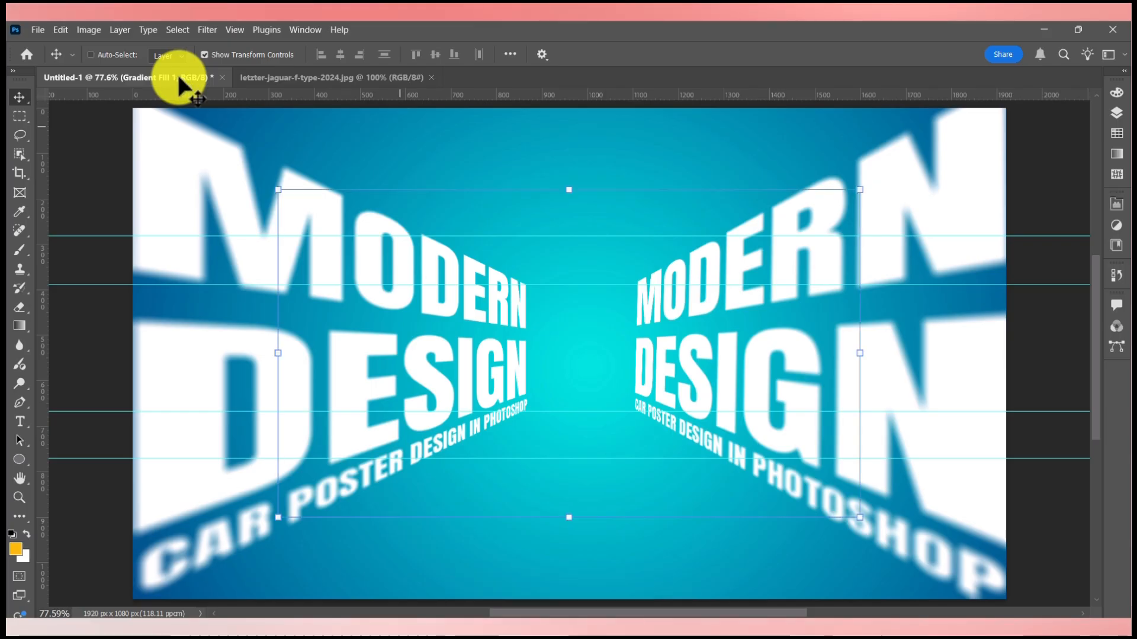
pyautogui.hotkey('ctrl', 'v')
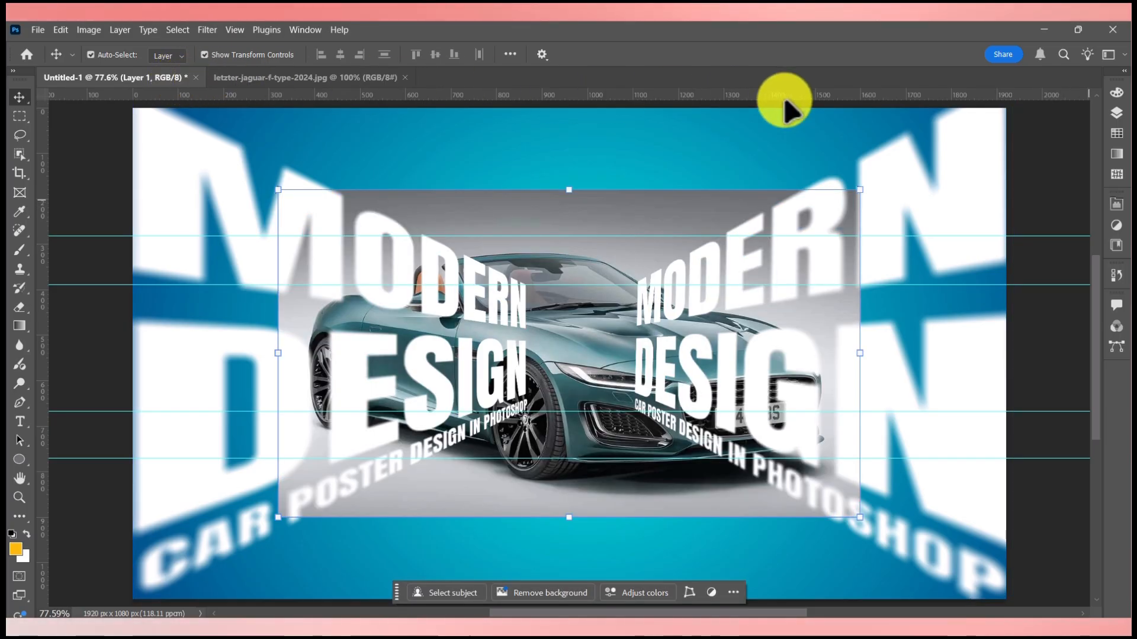
# Place the car photo's layer above the text layer and shift the photo slightly down on the canvas.
pyautogui.click(1117, 113)
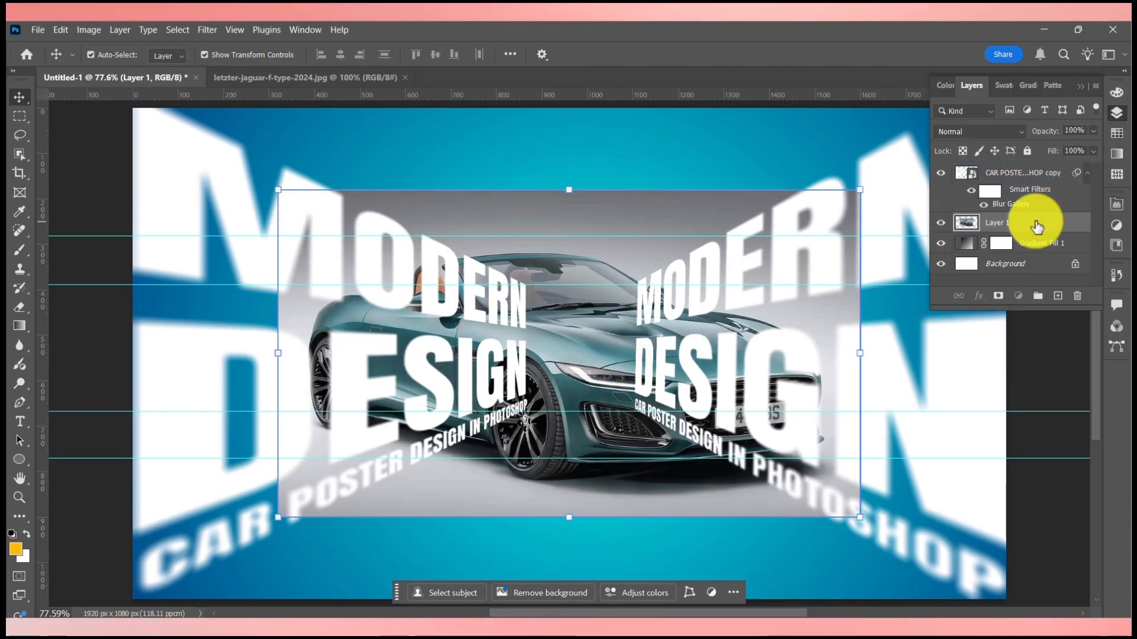
pyautogui.moveTo(1035, 226); pyautogui.dragTo(1029, 158)
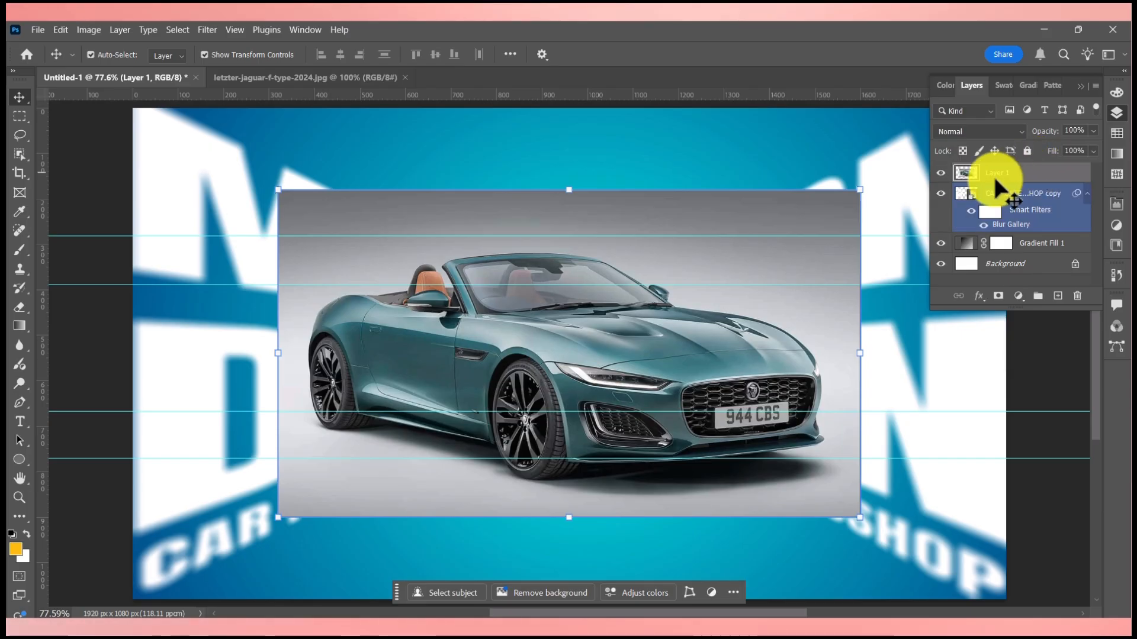
pyautogui.click(769, 296)
pyautogui.moveTo(769, 306); pyautogui.dragTo(766, 311)
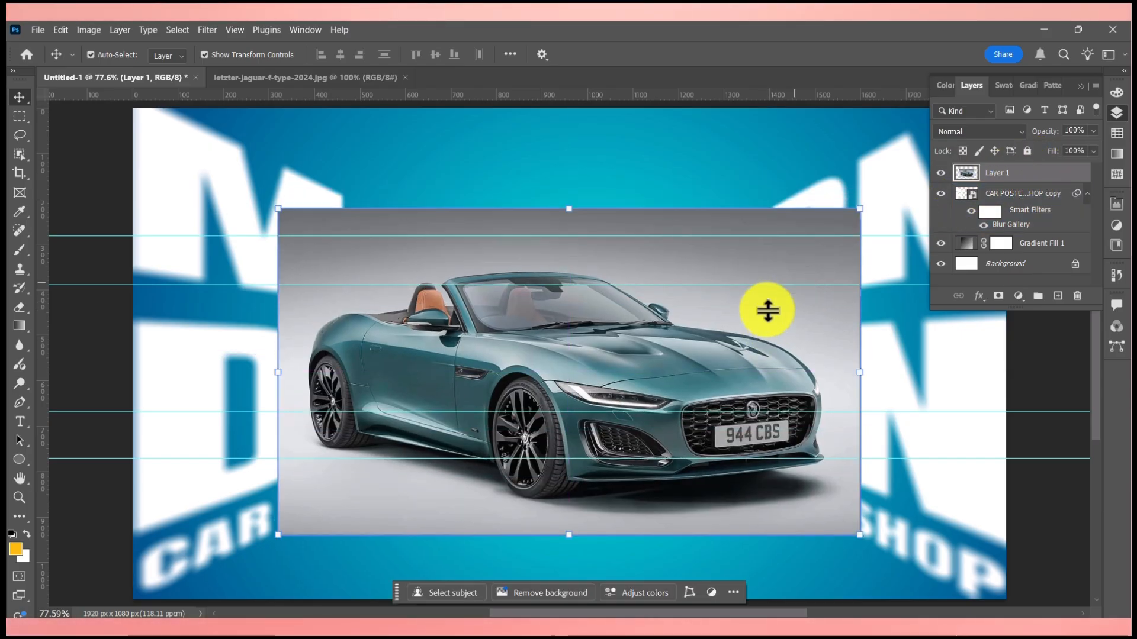
# Select the car with Subject selection and mask out the photo's grey background.
pyautogui.click(178, 29)
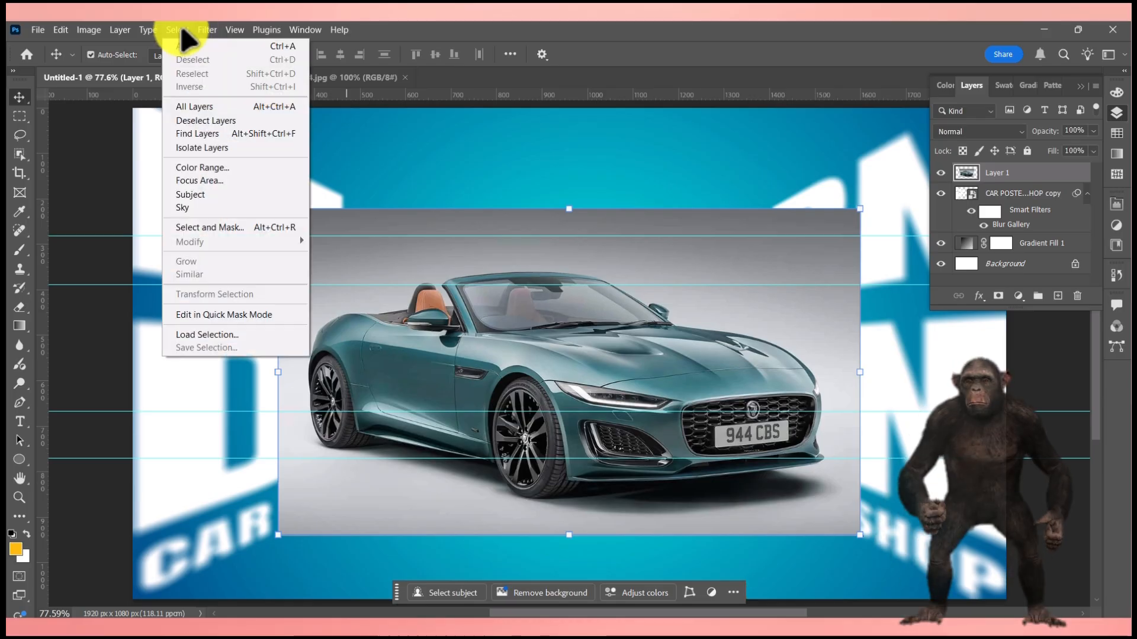
pyautogui.click(190, 194)
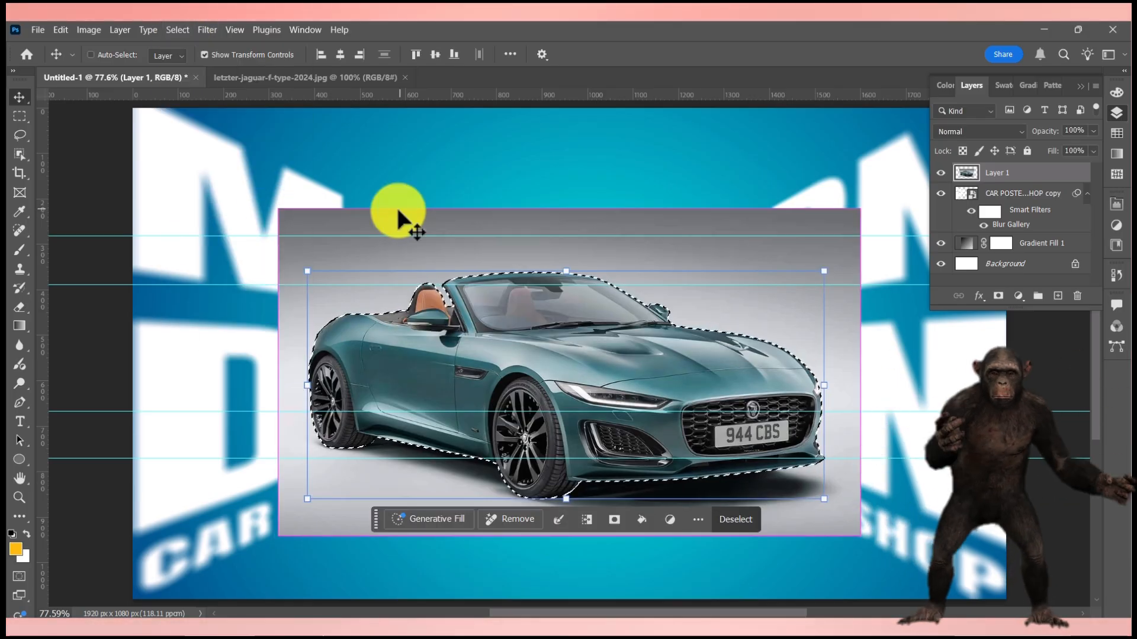
pyautogui.click(999, 297)
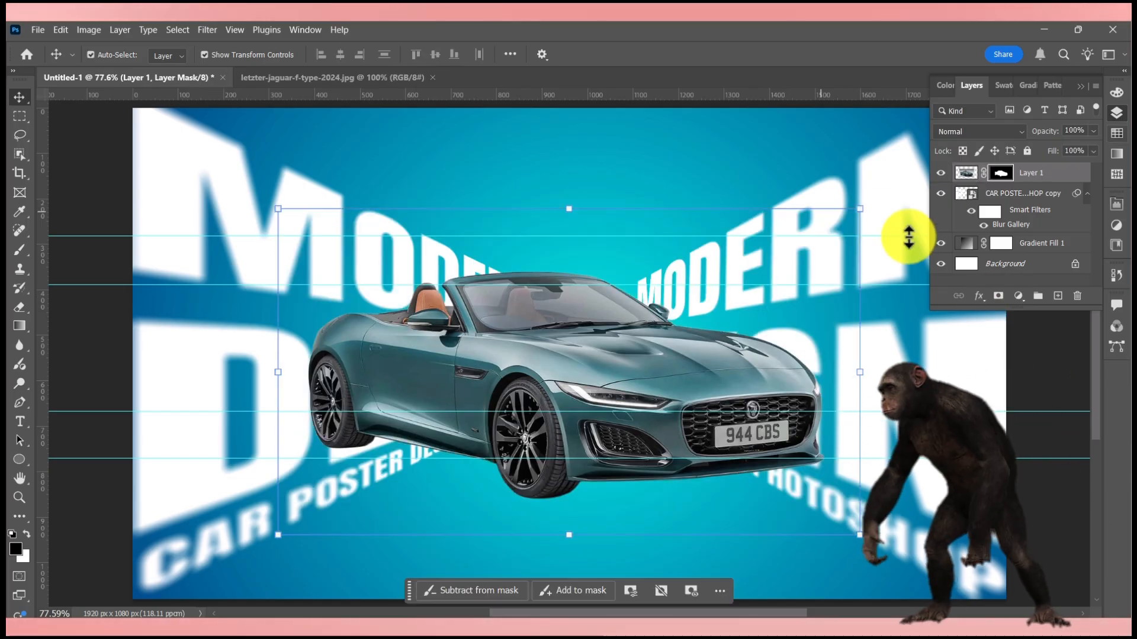
# Scale the masked car down to about 70% and position it at the lower centre of the poster between the text blocks.
pyautogui.moveTo(861, 207); pyautogui.dragTo(774, 255)
pyautogui.moveTo(617, 360); pyautogui.dragTo(630, 448)
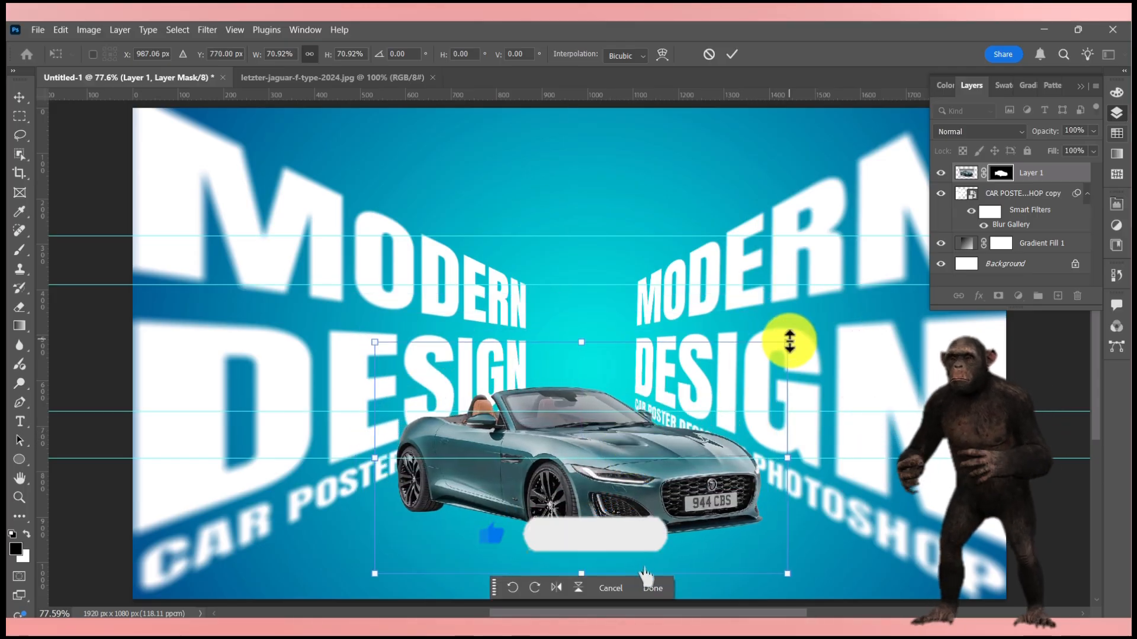
pyautogui.moveTo(791, 332); pyautogui.dragTo(788, 342)
pyautogui.press('Return')
# Outline the ground shadow beneath the car with the Lasso tool on the car image and copy it to a new layer.
pyautogui.scroll(-2, 876, 198)
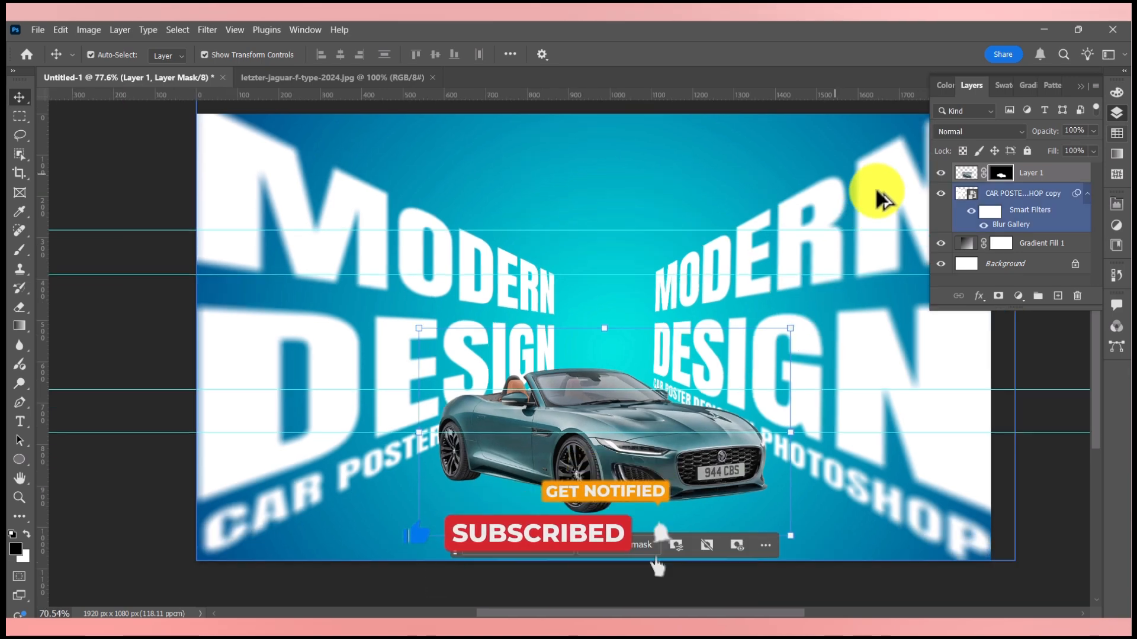
pyautogui.scroll(2, 891, 178)
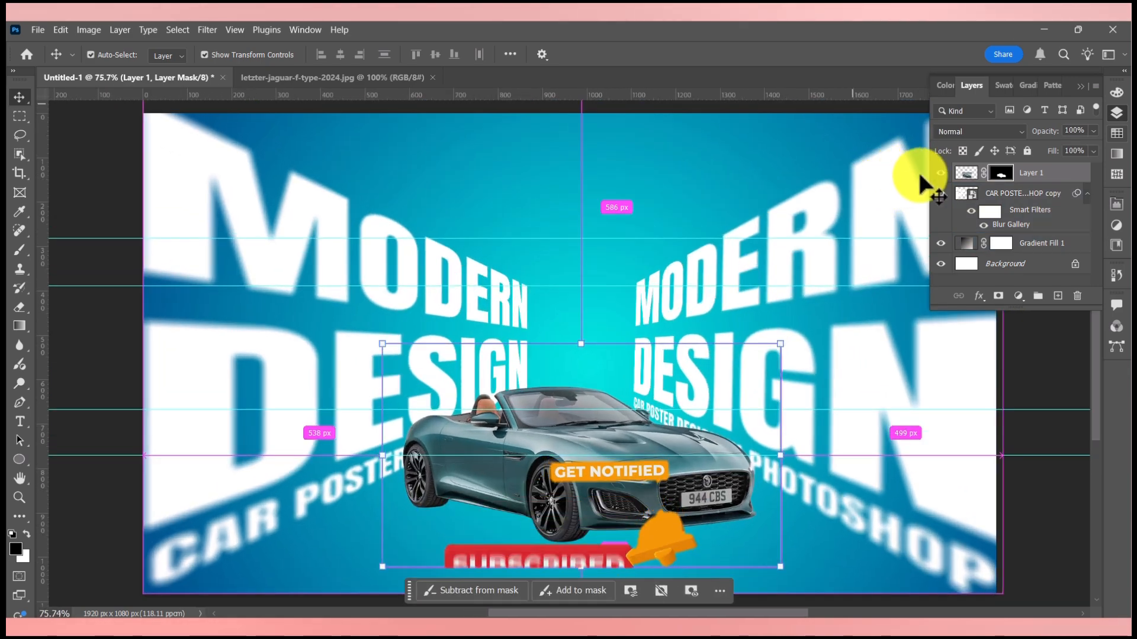
pyautogui.click(971, 177)
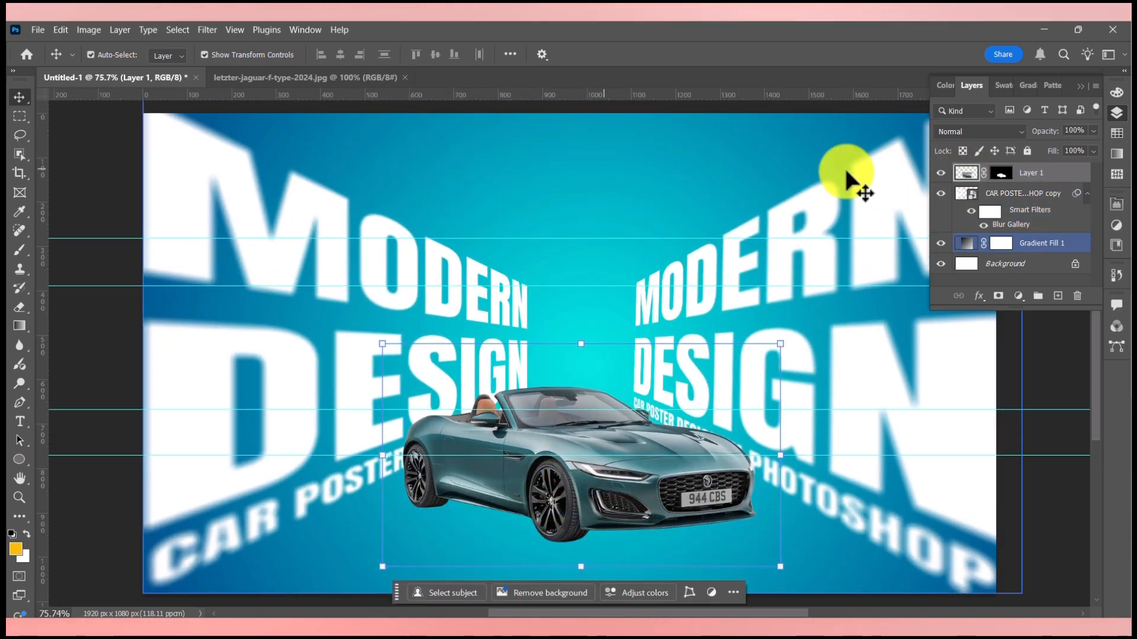
pyautogui.click(19, 136)
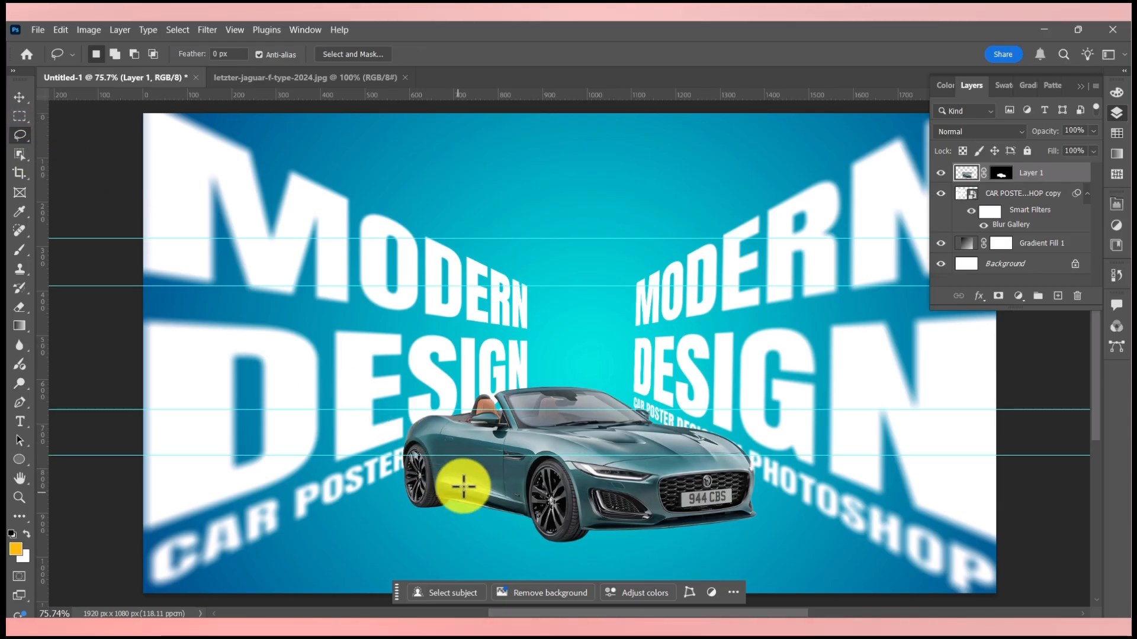
pyautogui.press('Tab')
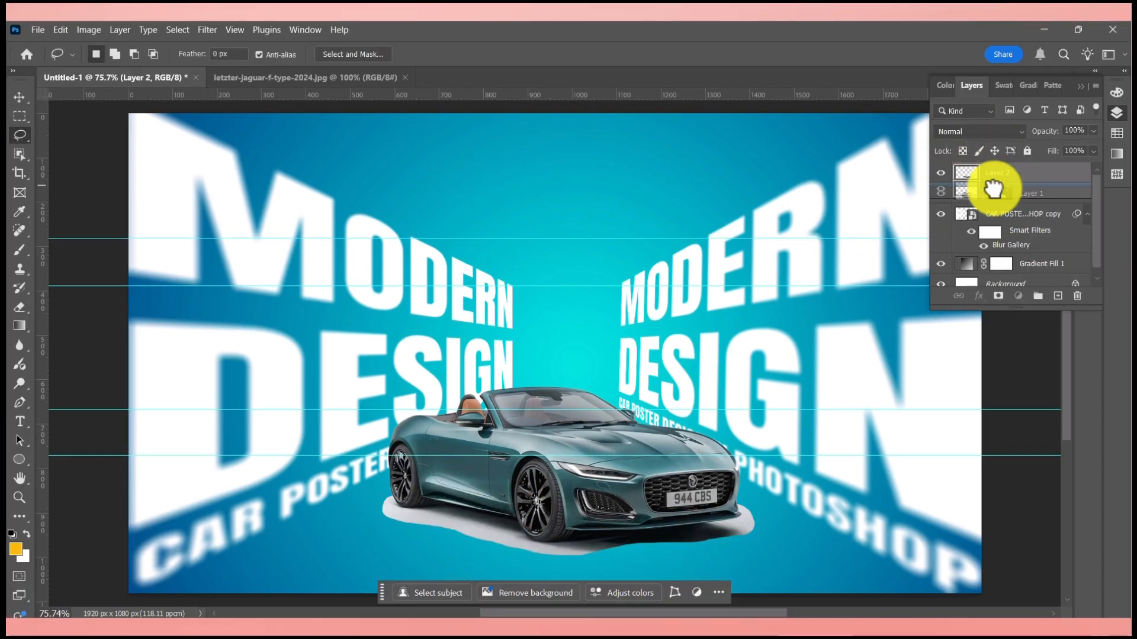
# Move the shadow layer below the car layer and set its blend mode to Multiply.
pyautogui.moveTo(990, 200); pyautogui.dragTo(984, 159)
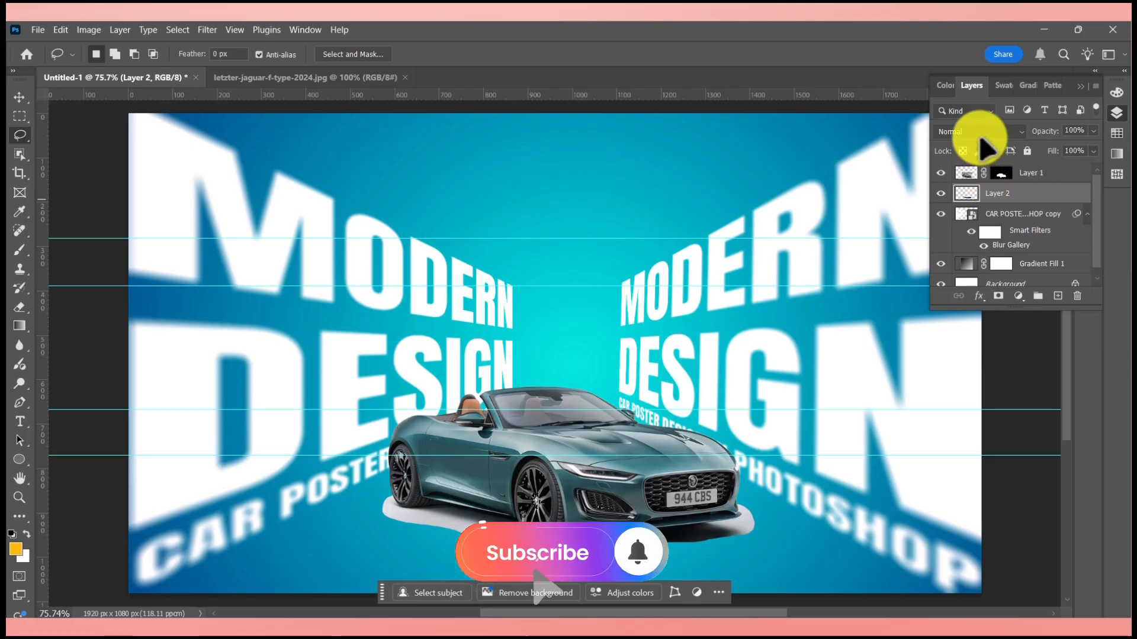
pyautogui.click(978, 131)
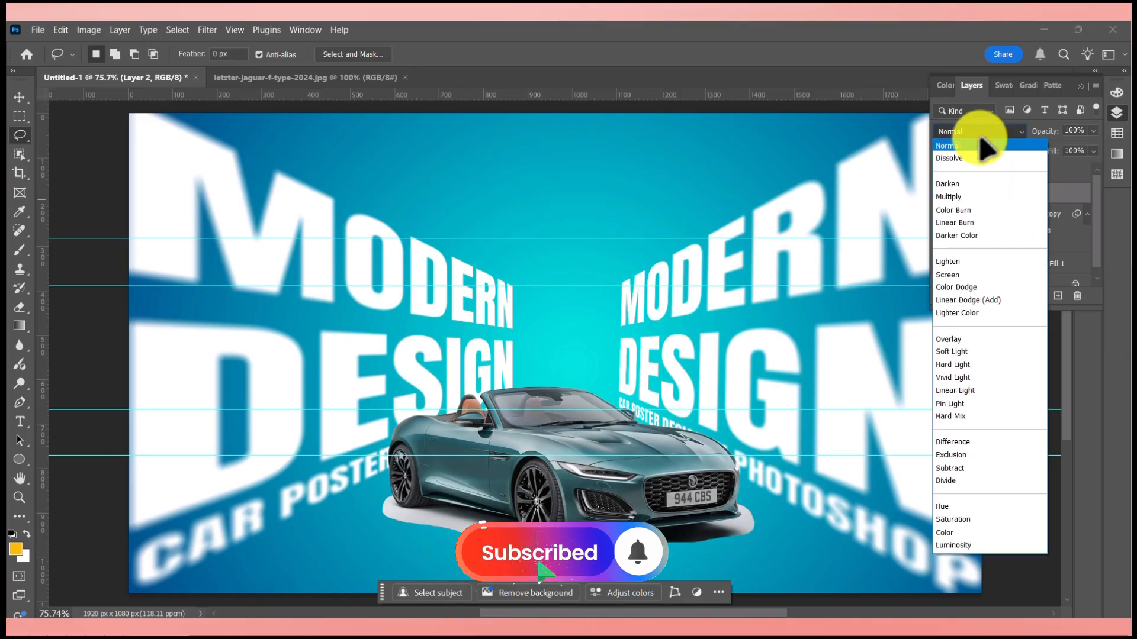
pyautogui.click(961, 198)
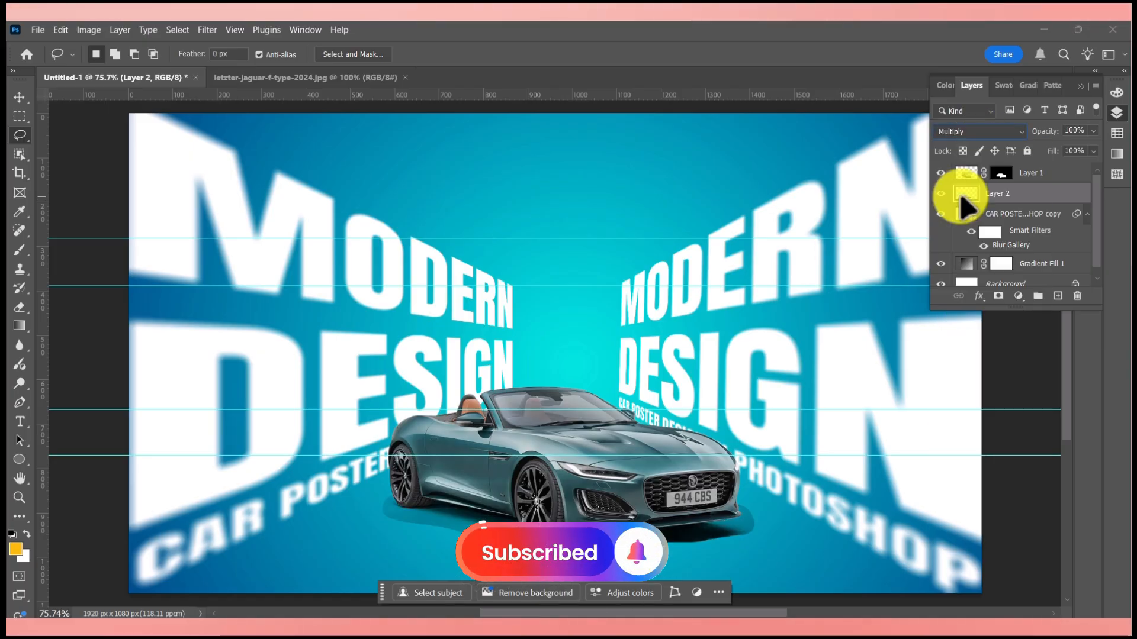
# Add a layer mask to the shadow layer and paint its outer edges away with a soft black brush of about 62 px.
pyautogui.click(998, 296)
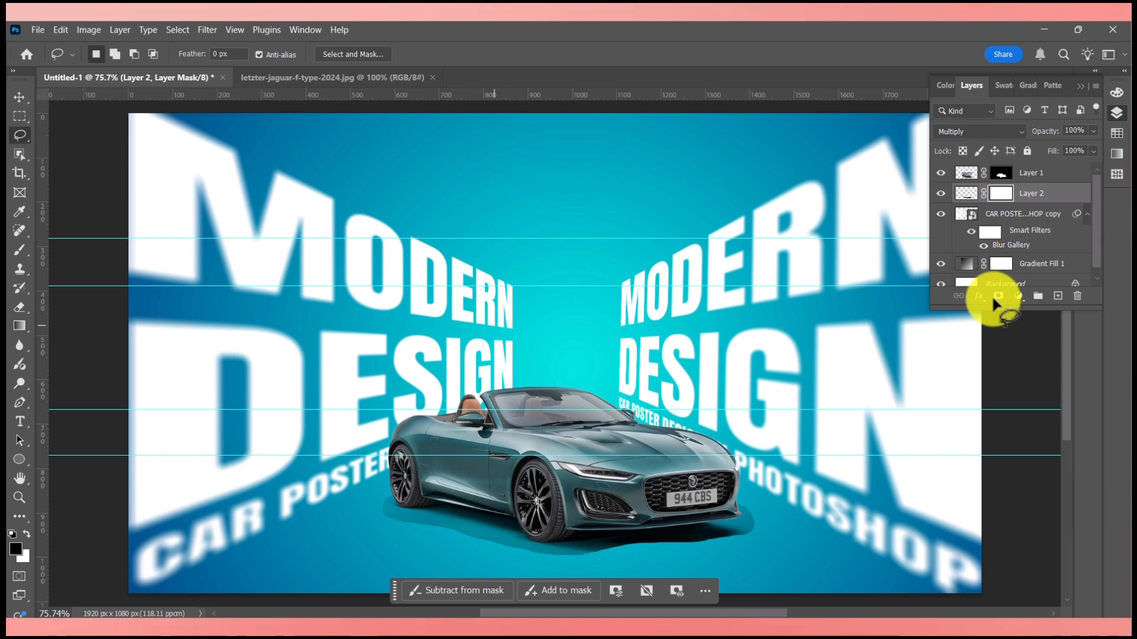
pyautogui.press('b')
pyautogui.scroll(-2, 994, 302)
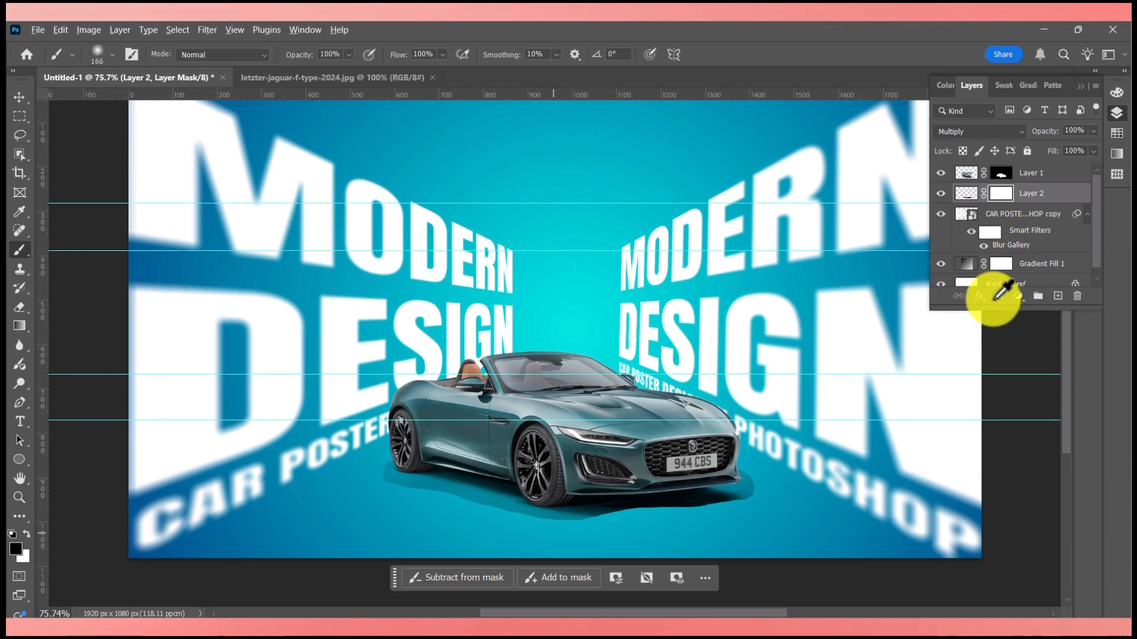
pyautogui.scroll(4, 509, 527)
pyautogui.moveTo(356, 485)
pyautogui.mouseDown()
pyautogui.moveTo(394, 495)
pyautogui.moveTo(333, 495)
pyautogui.mouseUp()
pyautogui.hotkey('ctrl', 'z')
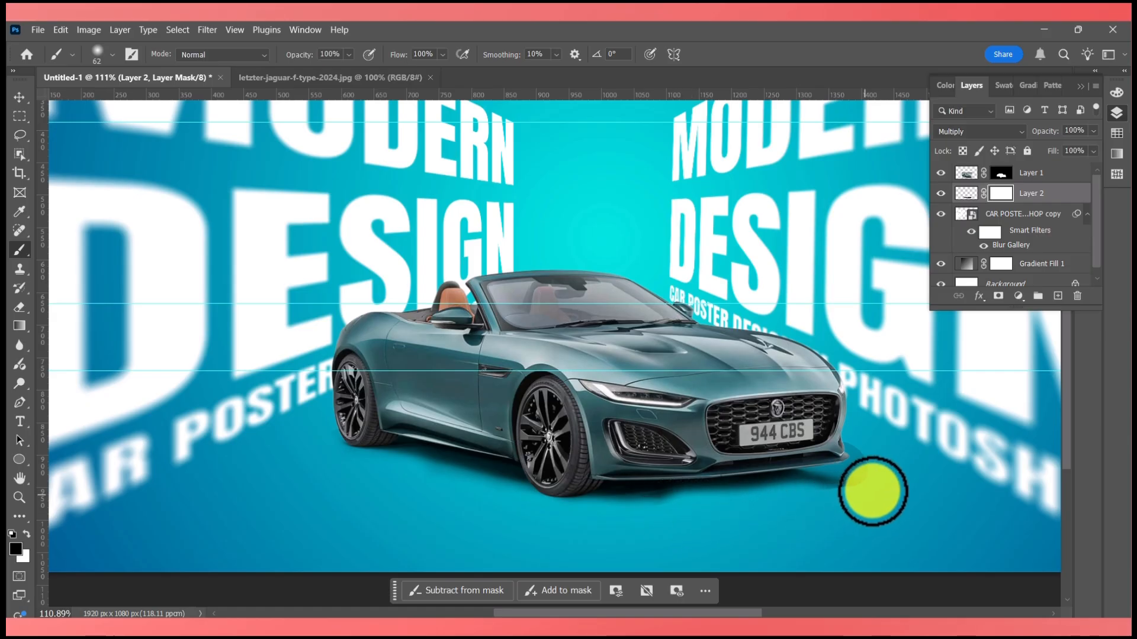
pyautogui.moveTo(868, 459)
pyautogui.mouseDown()
pyautogui.moveTo(803, 491)
pyautogui.moveTo(675, 510)
pyautogui.moveTo(455, 504)
pyautogui.moveTo(412, 486)
pyautogui.mouseUp()
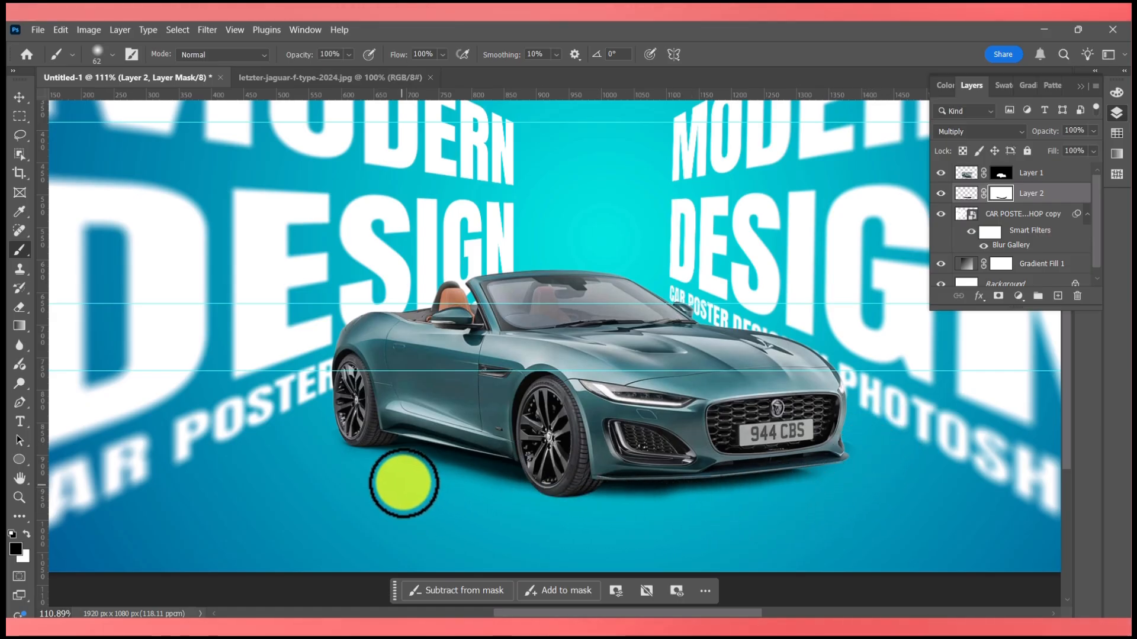
pyautogui.hotkey('ctrl', '0')
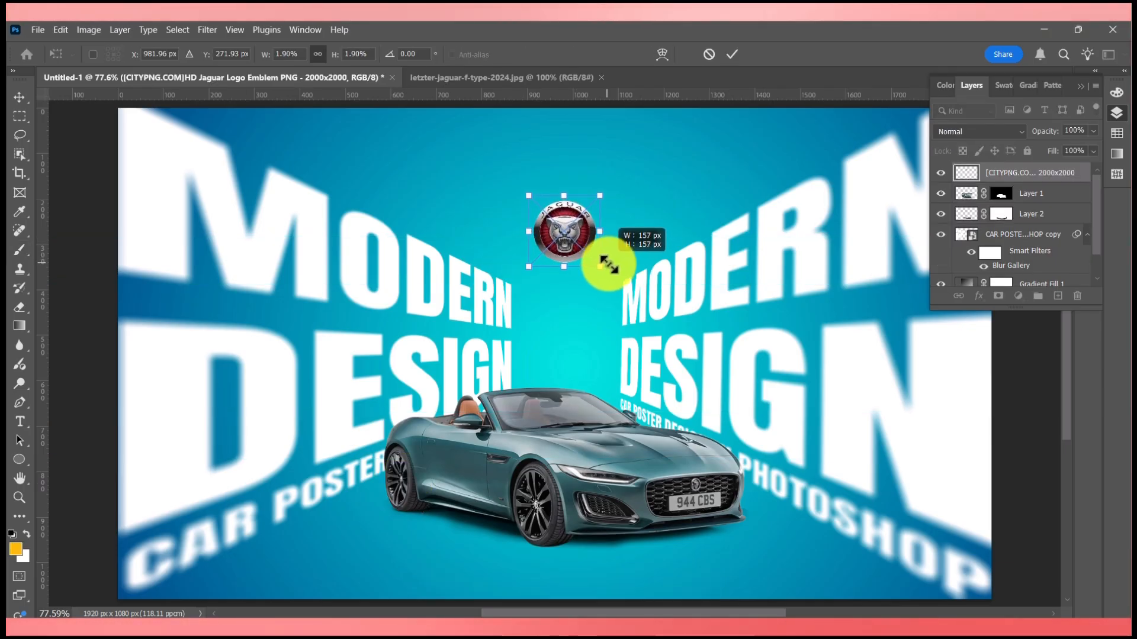
# Scale the placed Jaguar emblem to about 2.51% and position it centrally above the car between the two text blocks.
pyautogui.moveTo(616, 269); pyautogui.dragTo(620, 273)
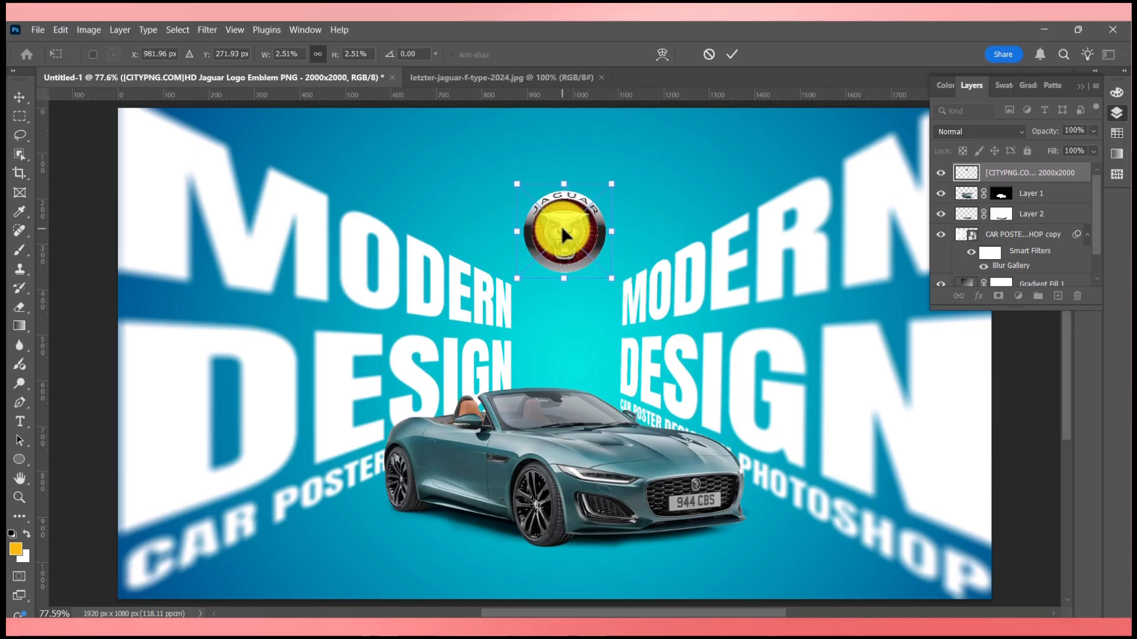
pyautogui.moveTo(563, 229); pyautogui.dragTo(563, 222)
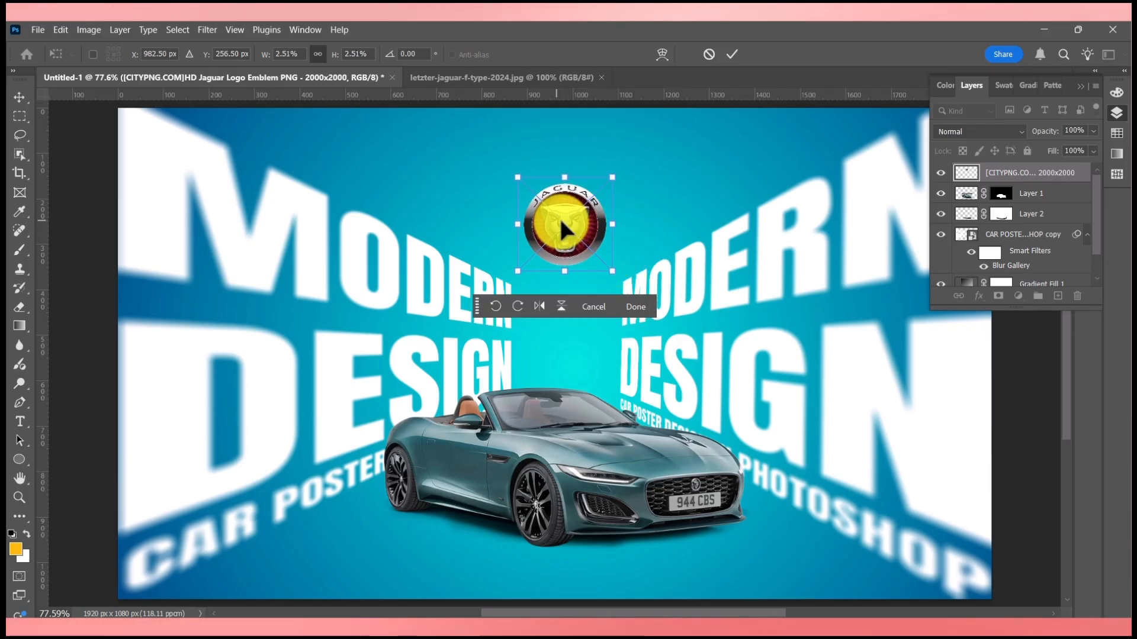
pyautogui.press('Return')
pyautogui.click(632, 197)
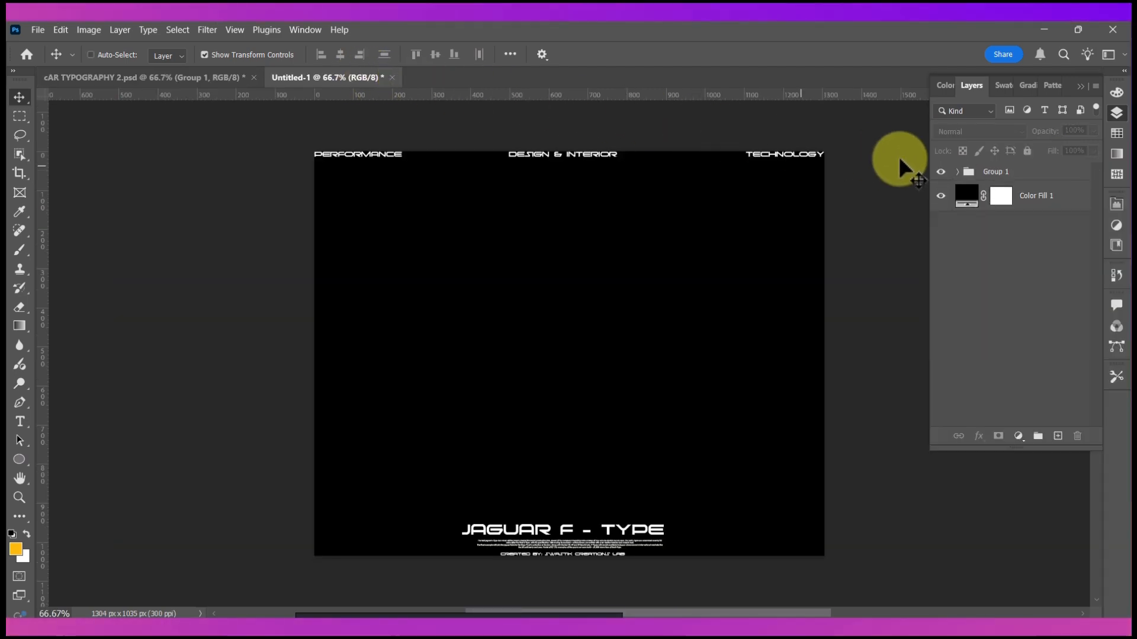
# Copy the group holding the header texts and JAGUAR F - TYPE caption from the Untitled-1 document into cAR TYPOGRAPHY 2.psd.
pyautogui.click(977, 172)
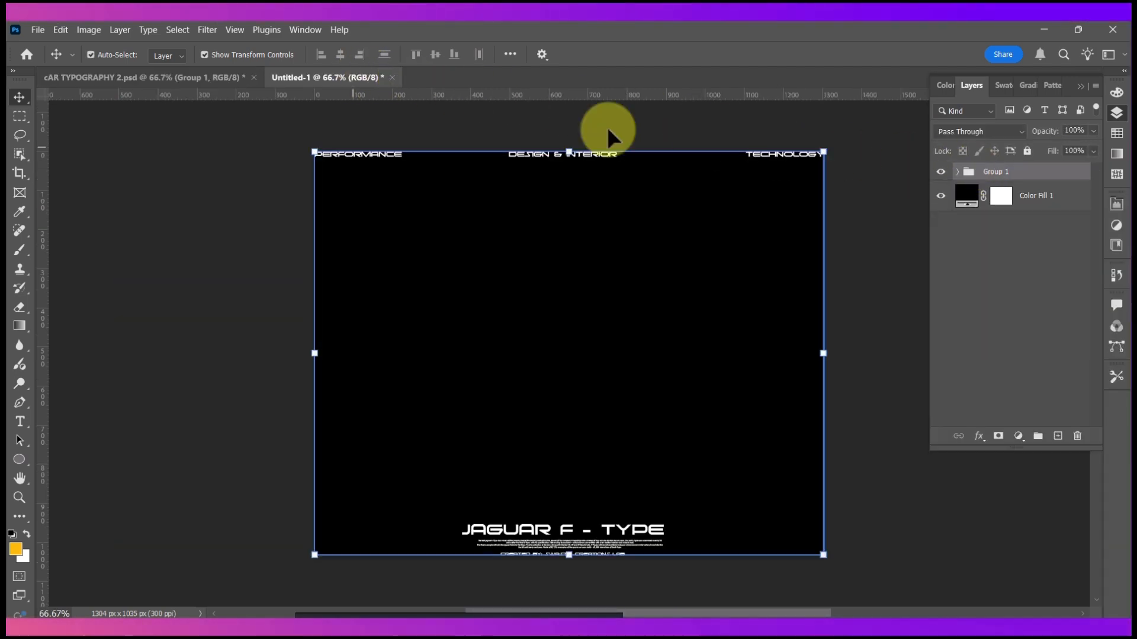
pyautogui.moveTo(606, 127); pyautogui.dragTo(168, 77)
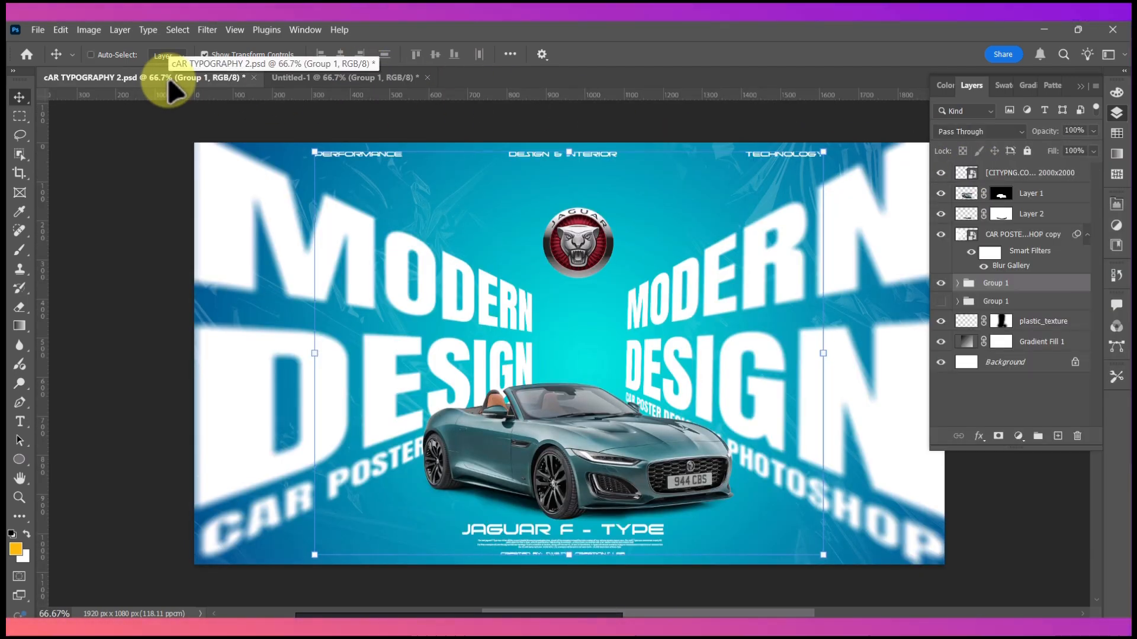
pyautogui.click(705, 344)
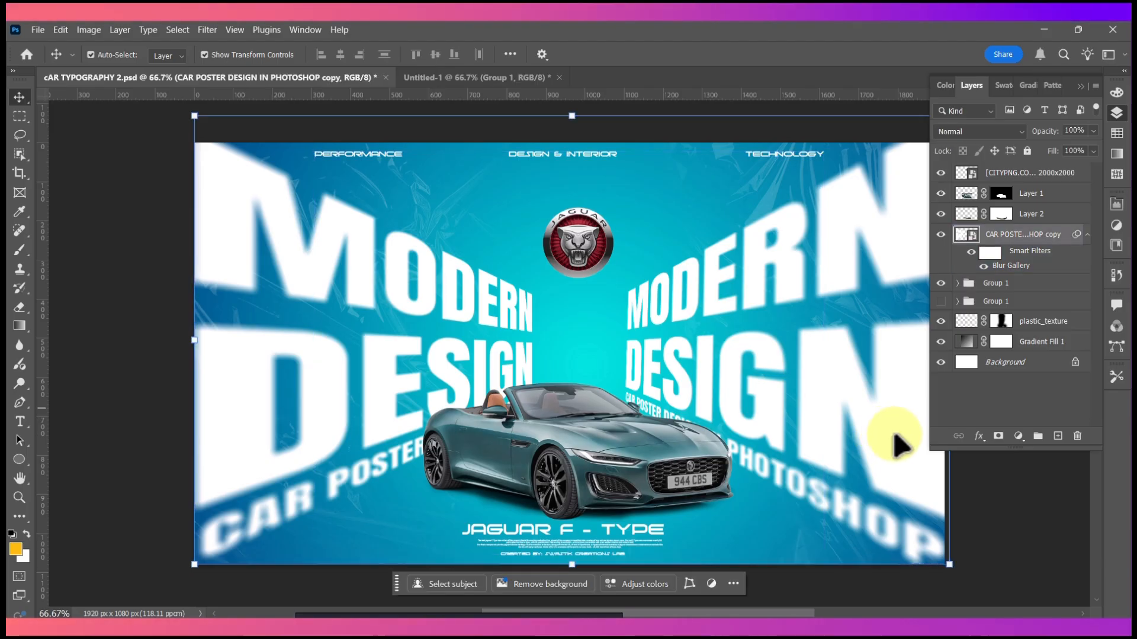
# Add a Solid Color fill layer in ffba00 at the top of the layer stack and set its blend mode to Hue.
pyautogui.click(1016, 437)
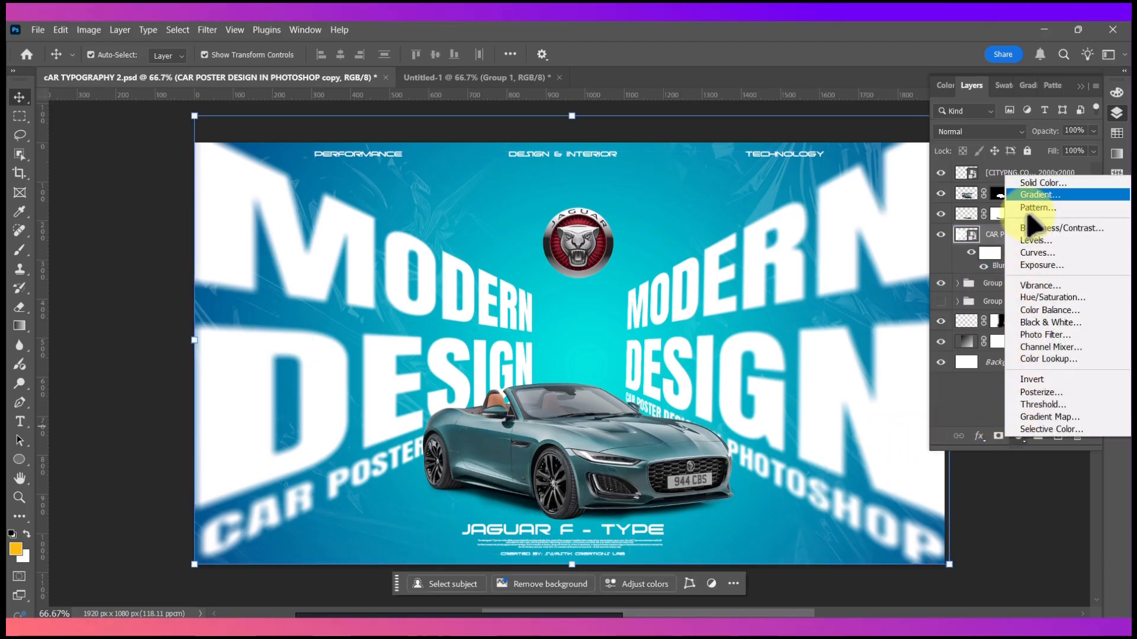
pyautogui.click(1029, 185)
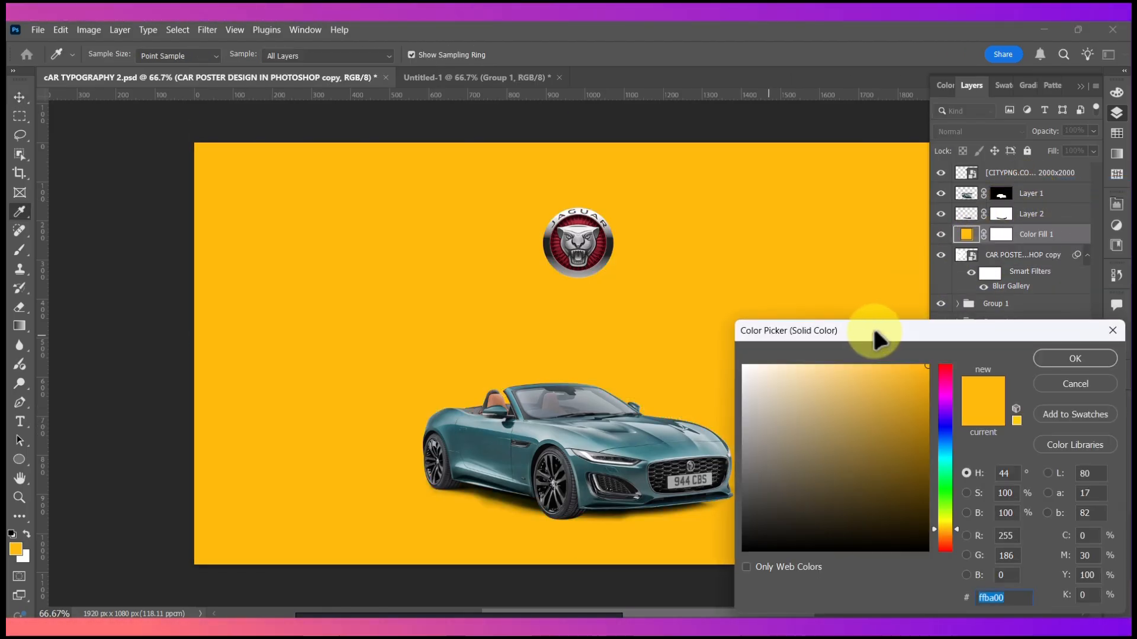
pyautogui.moveTo(875, 335); pyautogui.dragTo(947, 351)
pyautogui.click(1059, 370)
pyautogui.moveTo(1041, 236); pyautogui.dragTo(1029, 148)
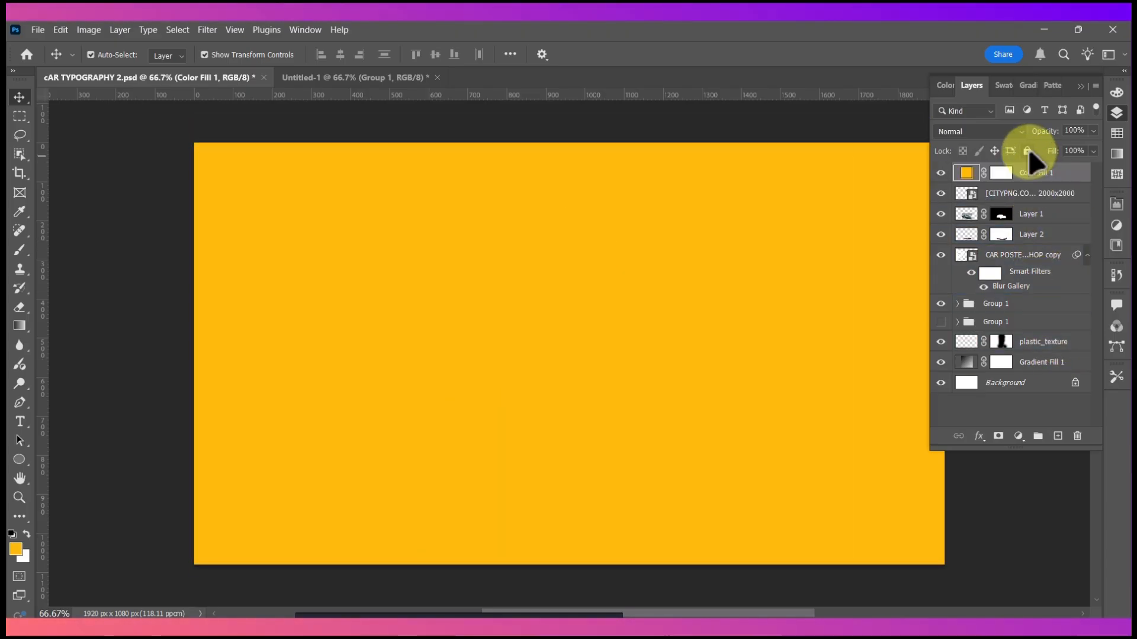
pyautogui.click(999, 131)
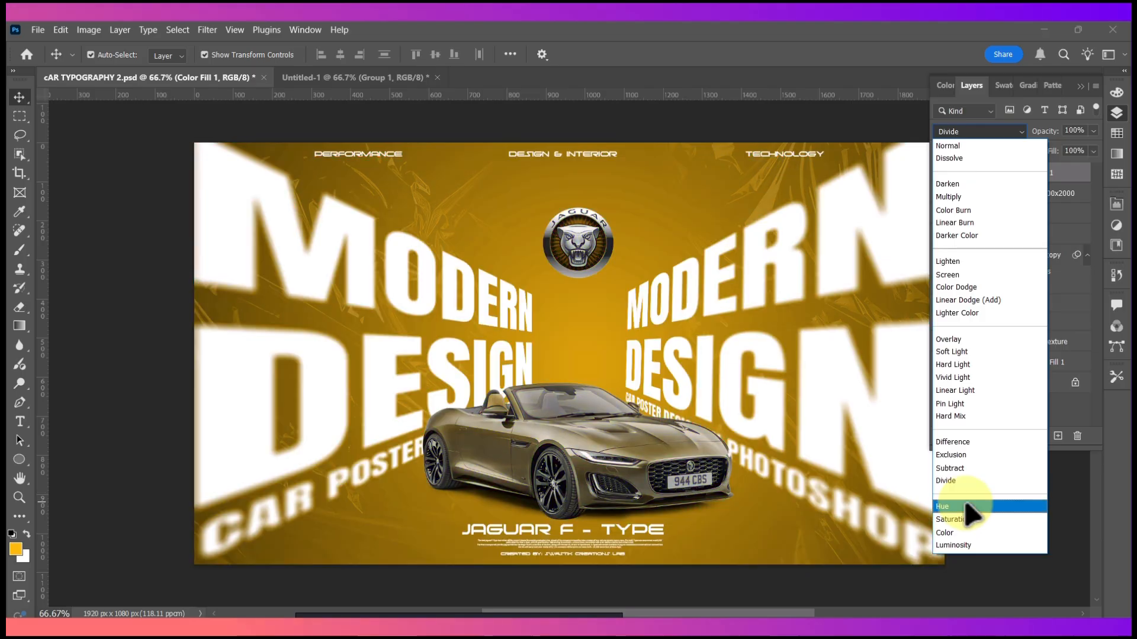
pyautogui.click(967, 507)
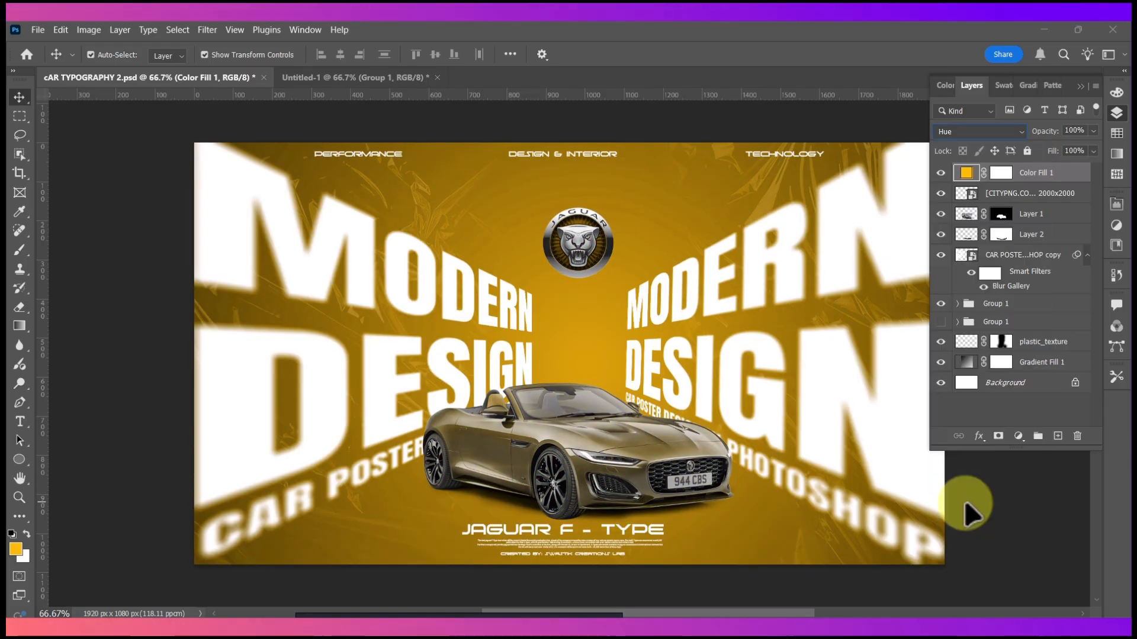
# Try pink and other hues for the colour fill, settle on a purple with hue 275°, and hide the layer list.
pyautogui.doubleClick(966, 173)
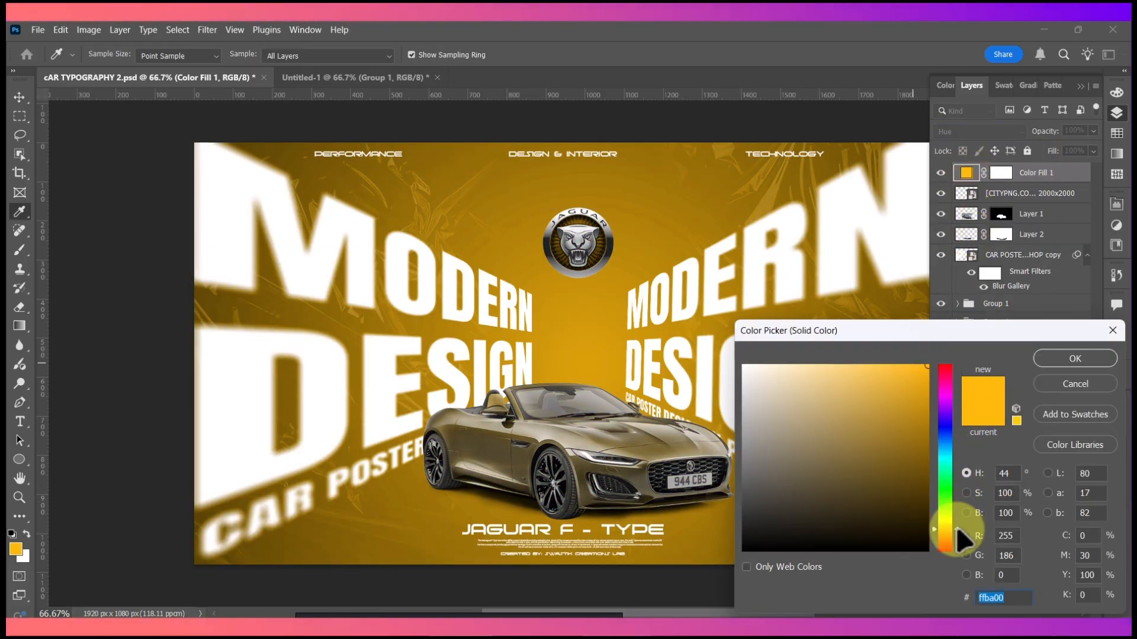
pyautogui.moveTo(957, 527); pyautogui.dragTo(952, 372)
pyautogui.moveTo(918, 330); pyautogui.dragTo(1087, 340)
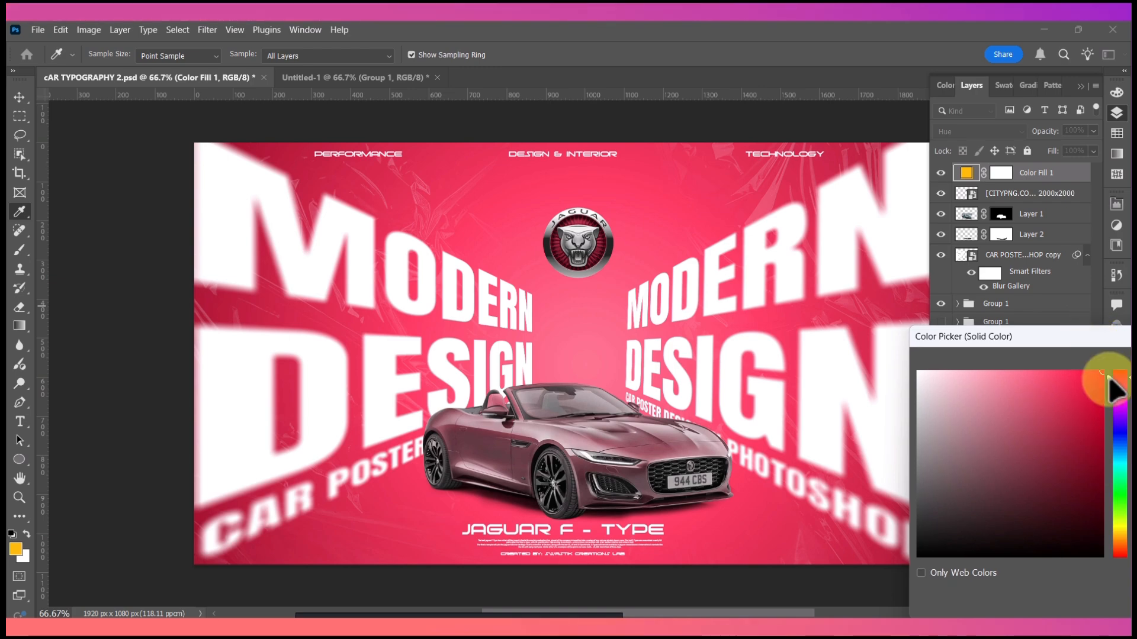
pyautogui.moveTo(1110, 396)
pyautogui.mouseDown()
pyautogui.moveTo(1096, 553)
pyautogui.moveTo(1102, 389)
pyautogui.mouseUp()
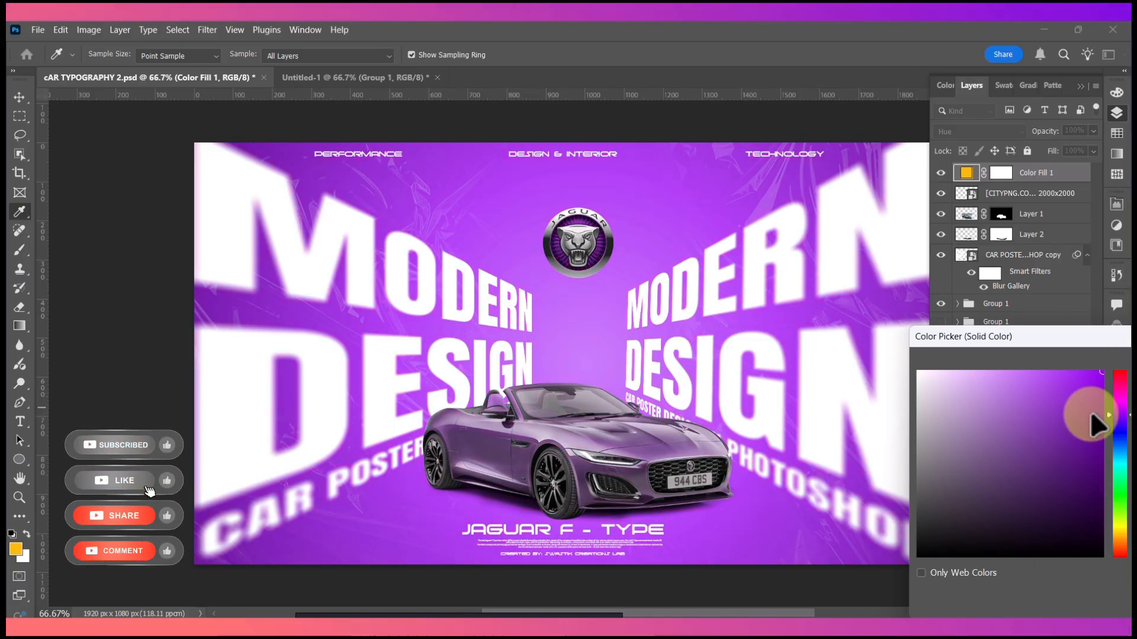
pyautogui.moveTo(1091, 416); pyautogui.dragTo(964, 419)
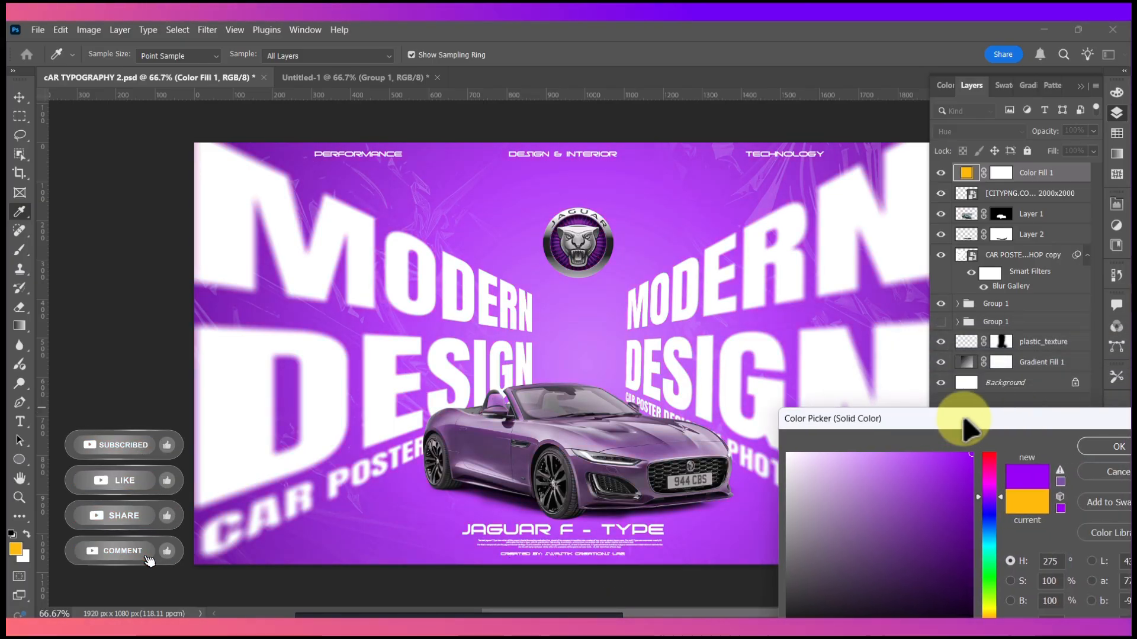
pyautogui.click(1094, 453)
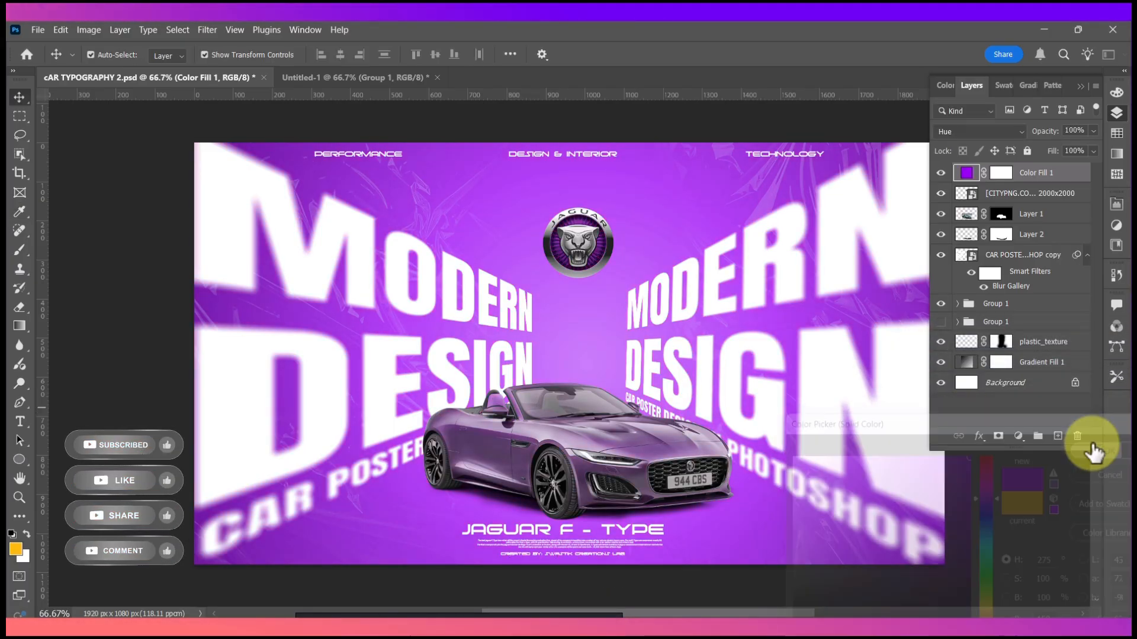
pyautogui.click(1080, 87)
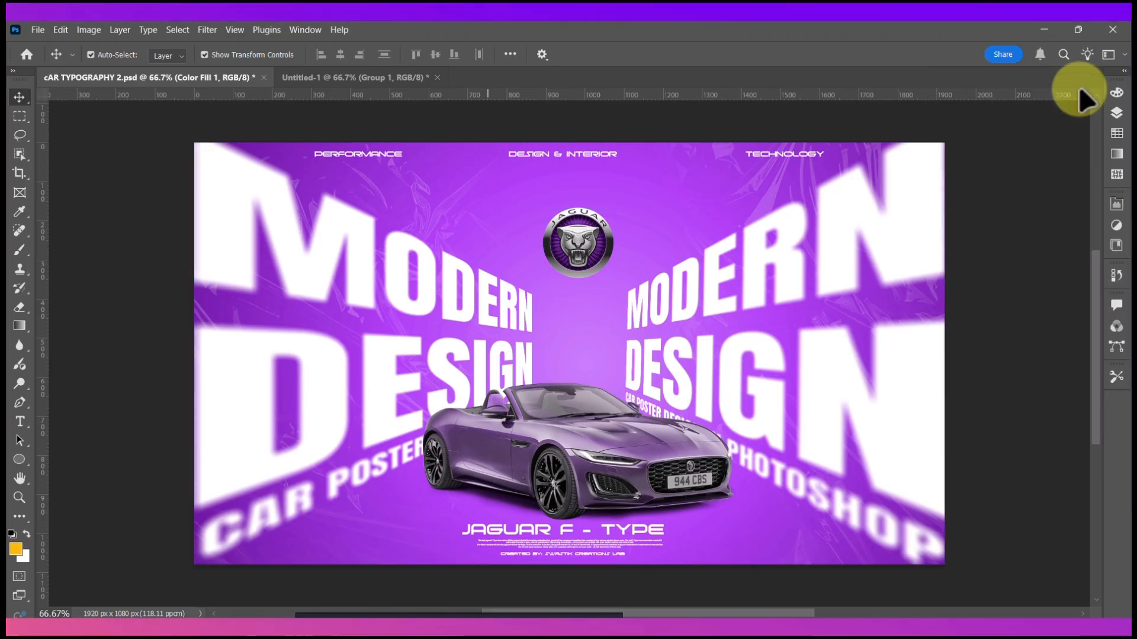